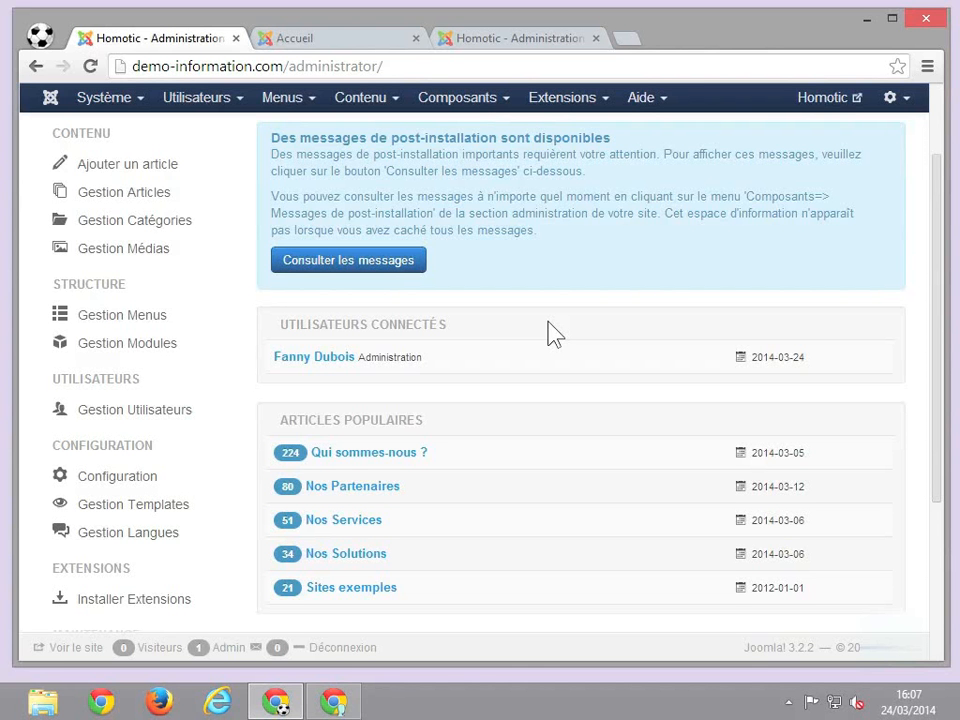
Step: Open the global configuration and review the Services group's permissions for the Messagerie privée component
{"action": "left_click", "coordinate": [120, 100]}
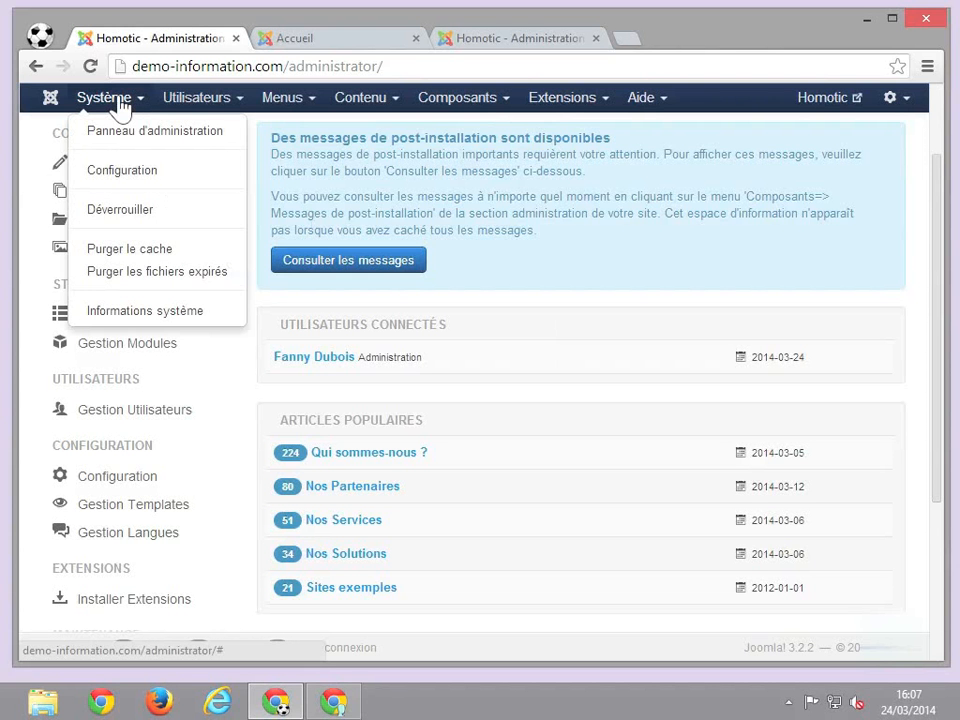
{"action": "left_click", "coordinate": [120, 172]}
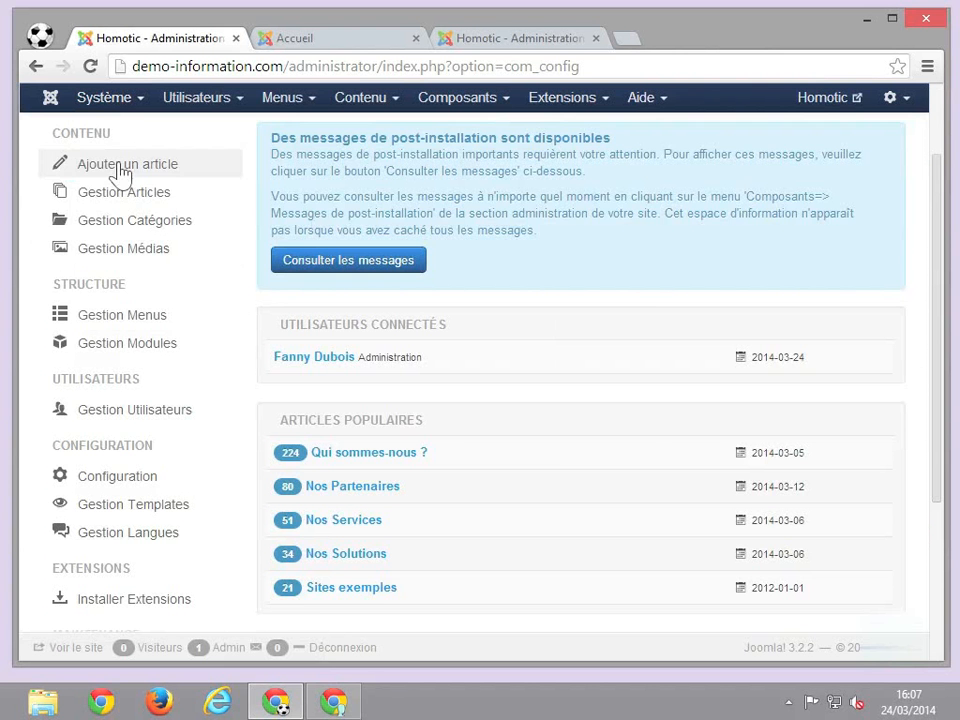
{"action": "scroll", "coordinate": [143, 425], "scroll_direction": "down", "scroll_amount": 2}
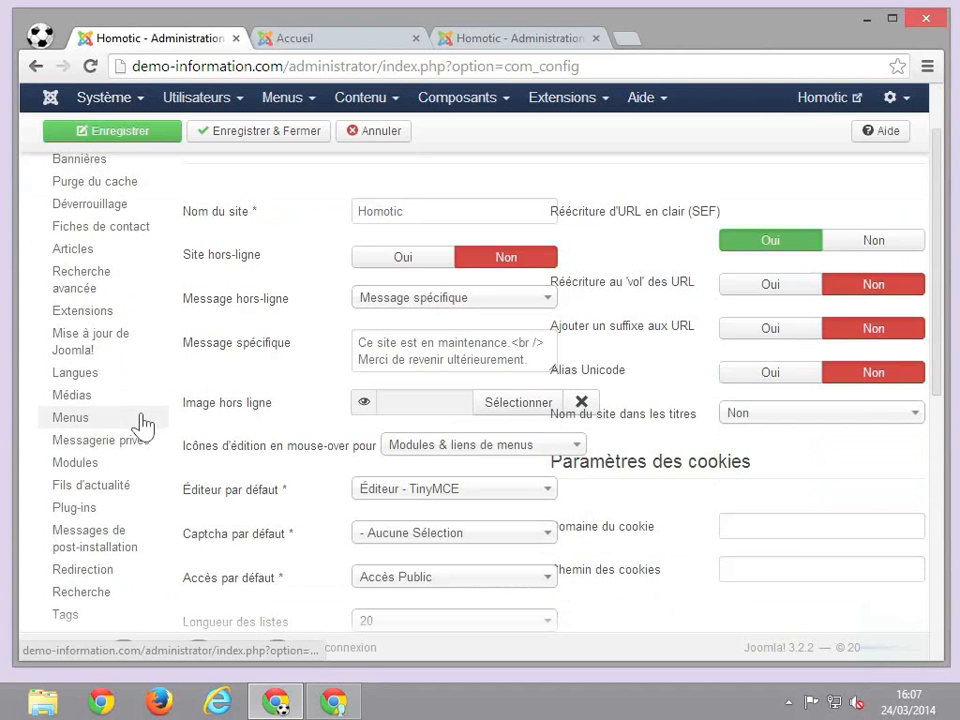
{"action": "left_click", "coordinate": [140, 451]}
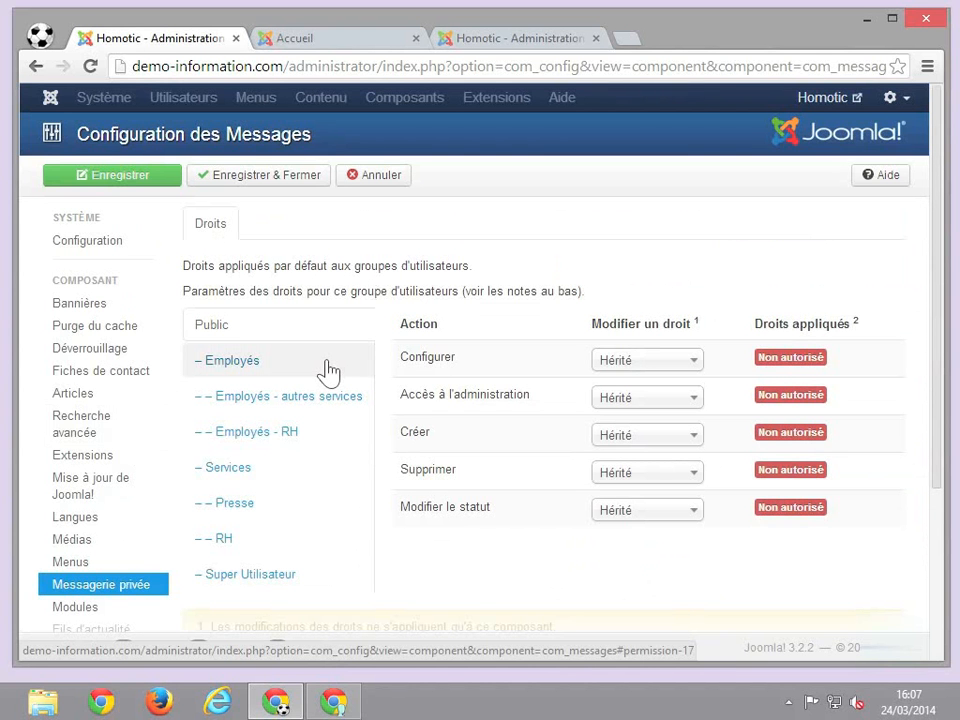
{"action": "left_click", "coordinate": [242, 476]}
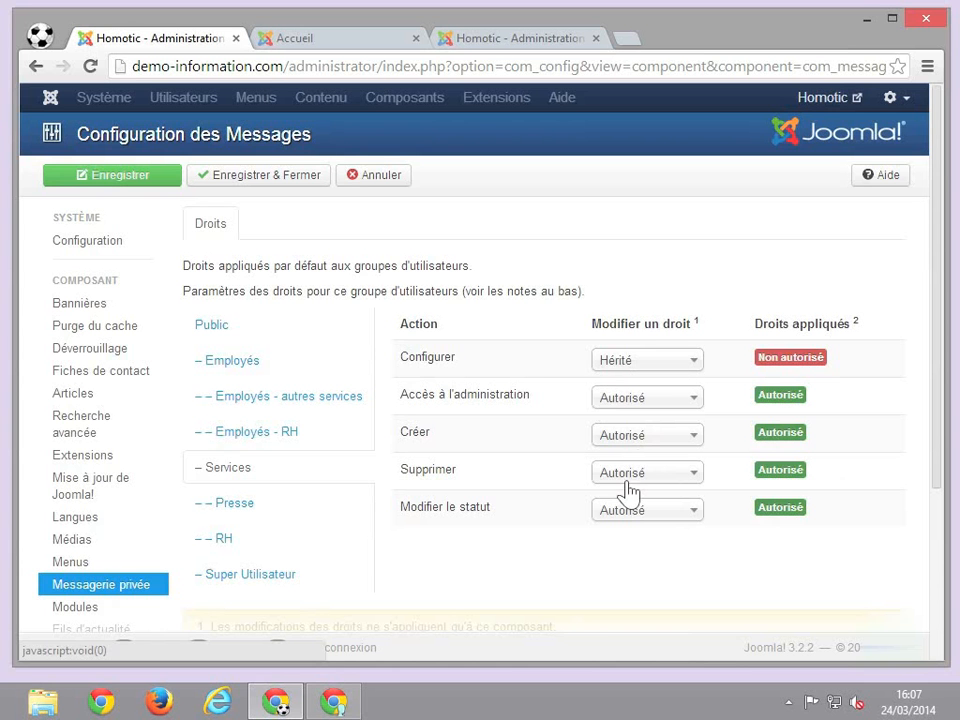
{"action": "mouse_move", "coordinate": [471, 403]}
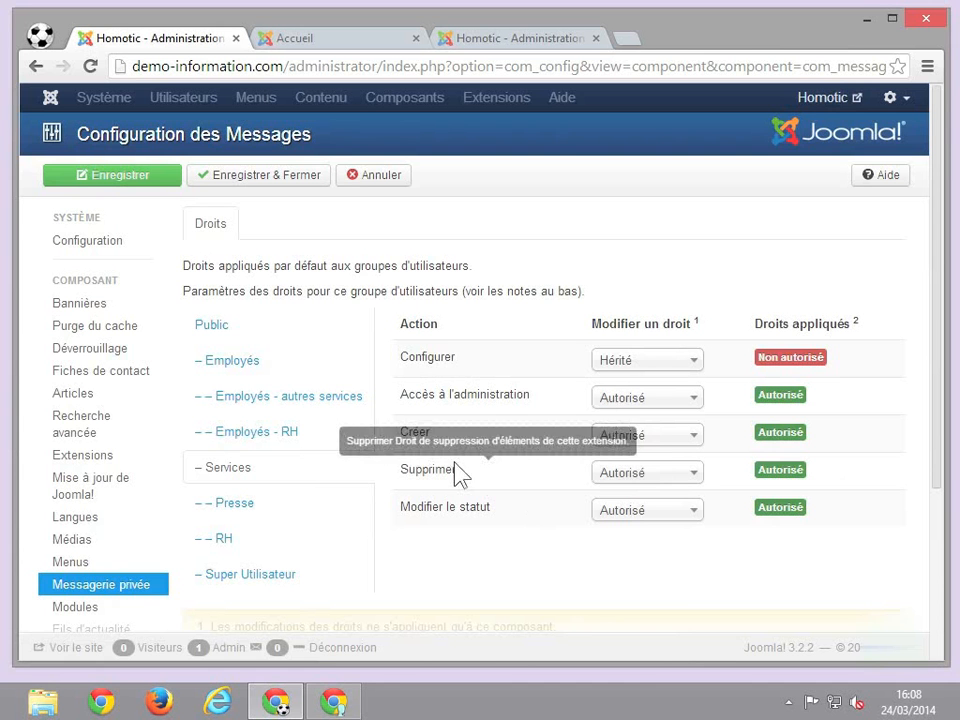
Step: Return to the global configuration and examine the Services group's site and administration login rights
{"action": "left_click", "coordinate": [93, 244]}
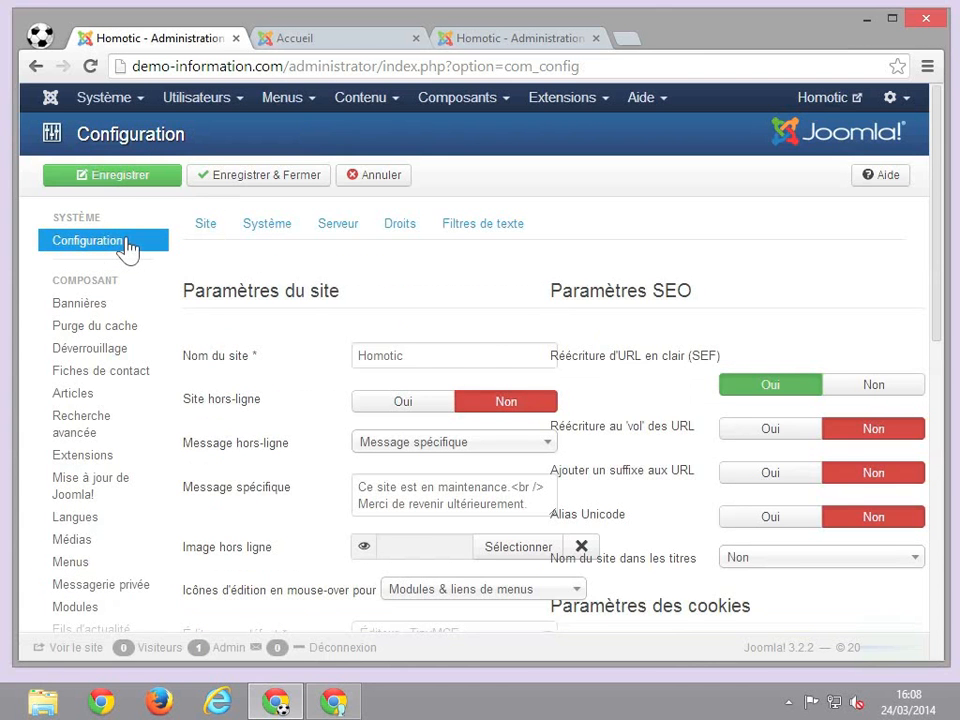
{"action": "left_click", "coordinate": [401, 245]}
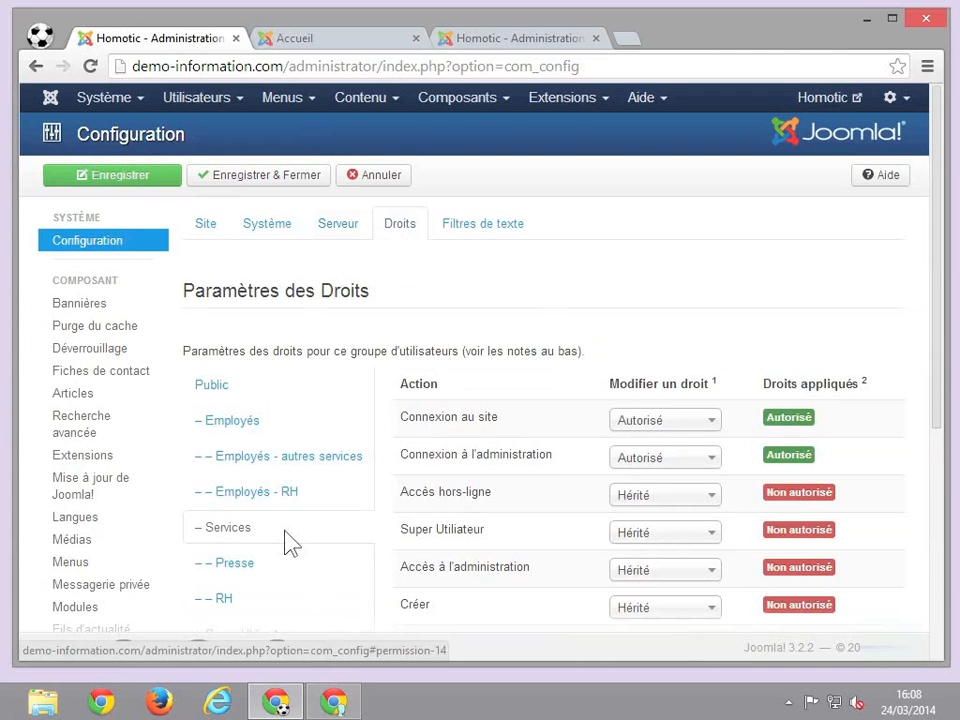
{"action": "mouse_move", "coordinate": [450, 423]}
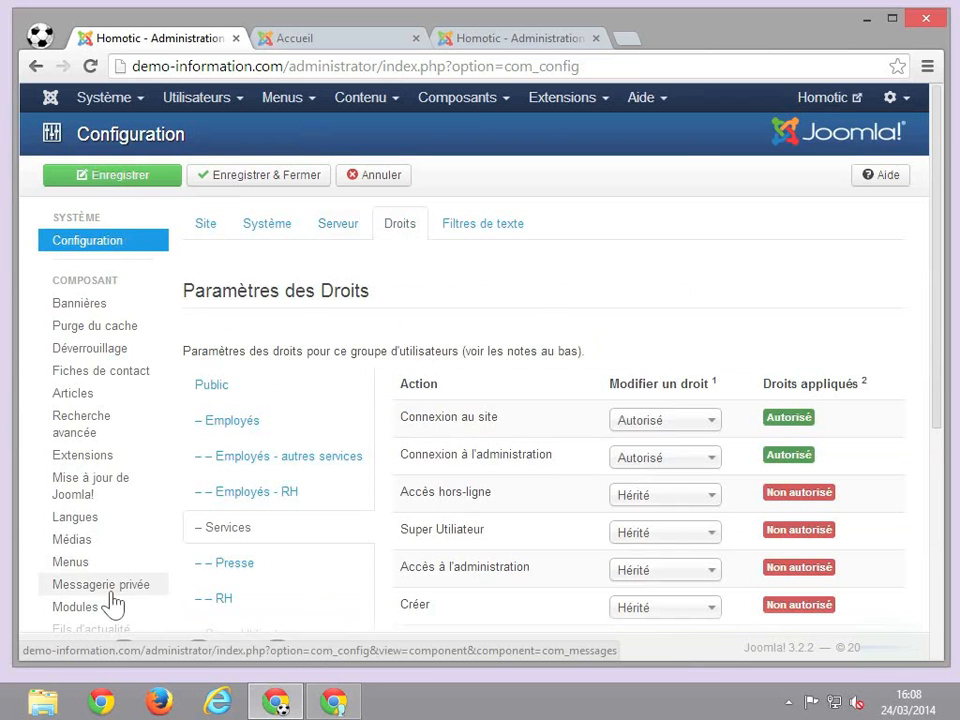
Step: Open the message list of the Messagerie privée component
{"action": "left_click", "coordinate": [468, 104]}
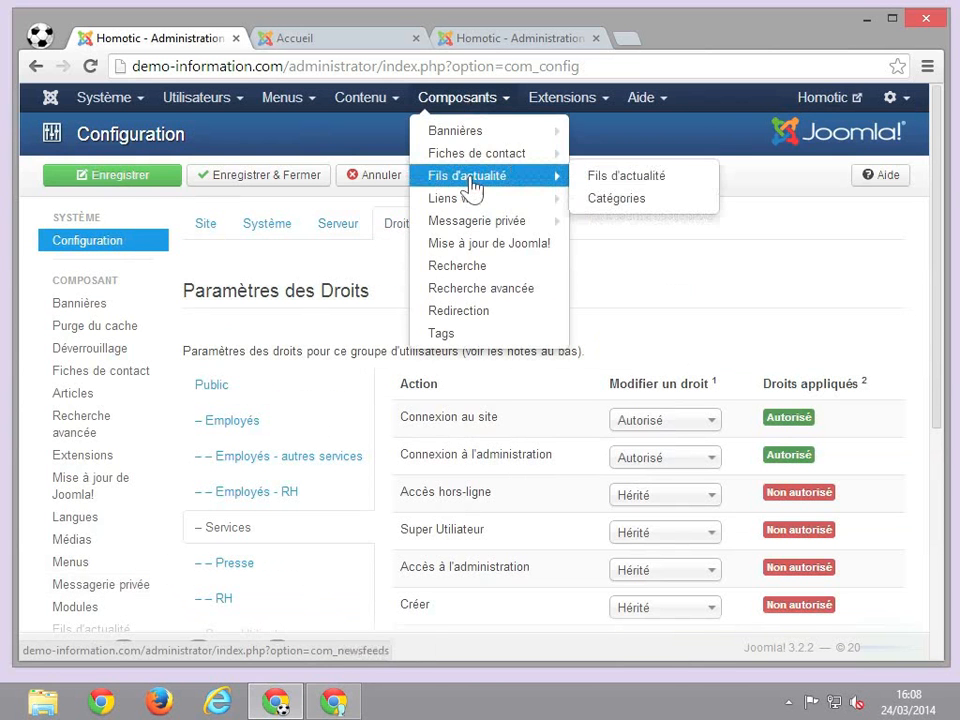
{"action": "mouse_move", "coordinate": [470, 224]}
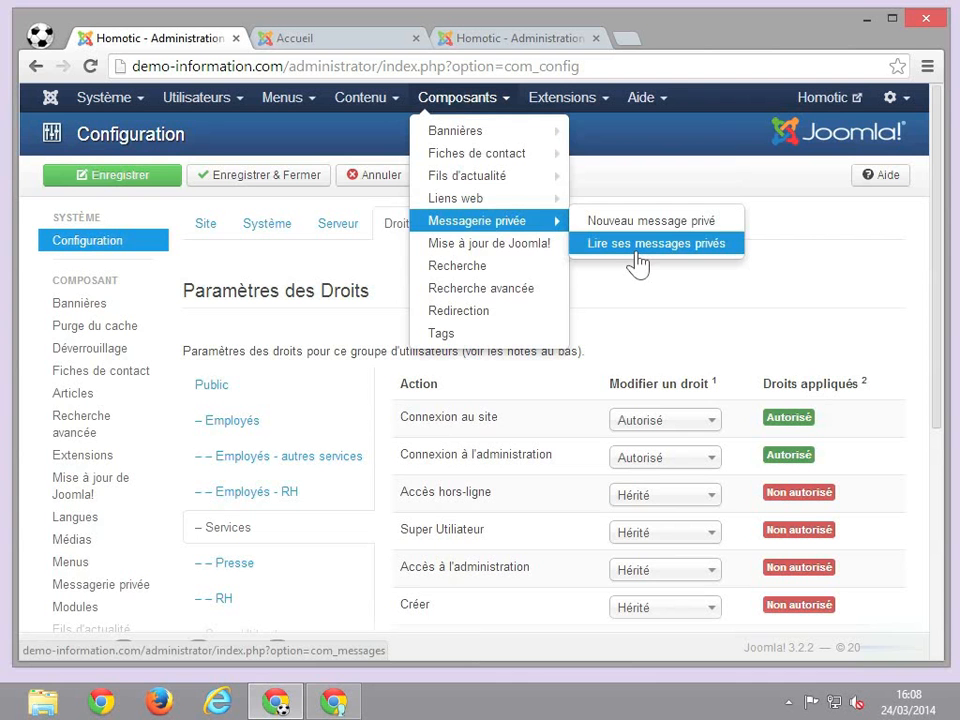
{"action": "left_click", "coordinate": [493, 226]}
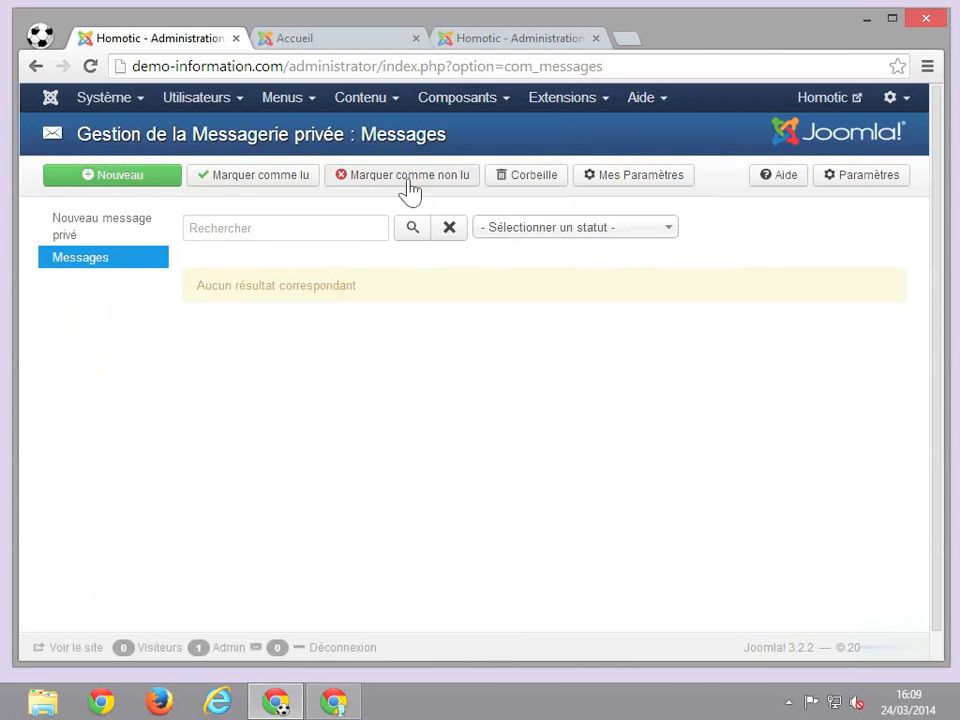
Step: View the blank private message form and the messaging component's settings, returning to the message list without changing anything
{"action": "left_click", "coordinate": [137, 228]}
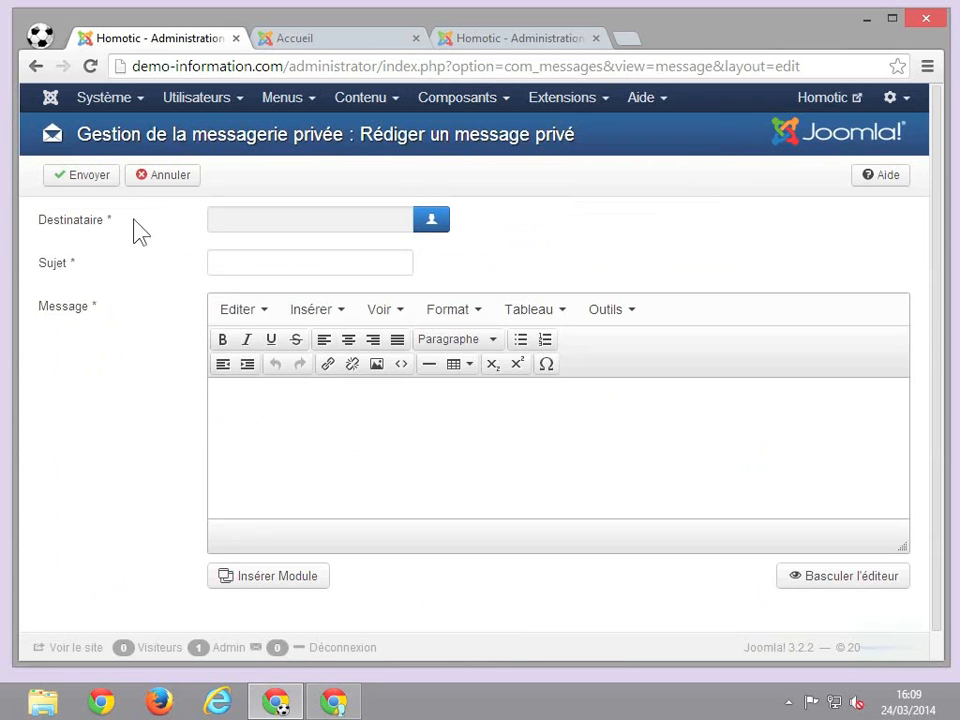
{"action": "left_click", "coordinate": [146, 182]}
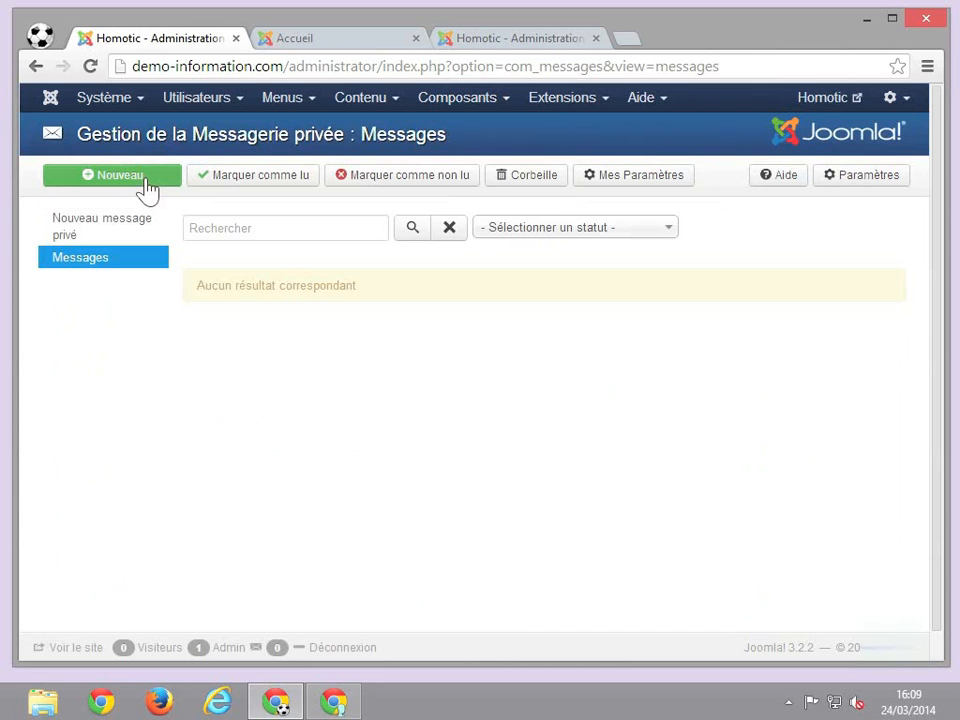
{"action": "left_click", "coordinate": [874, 178]}
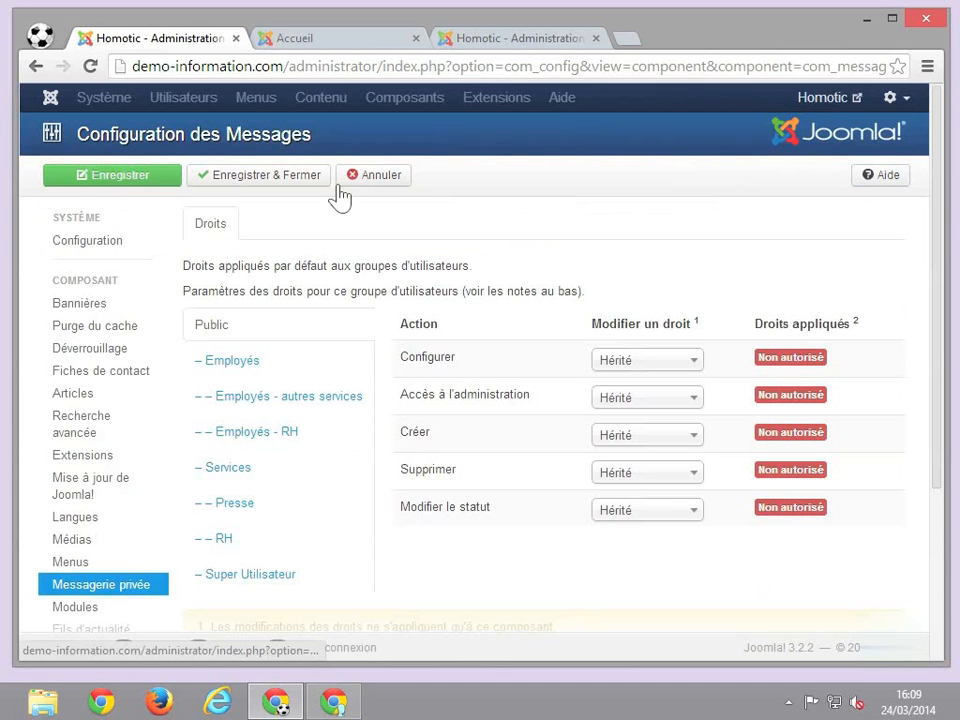
{"action": "left_click", "coordinate": [390, 182]}
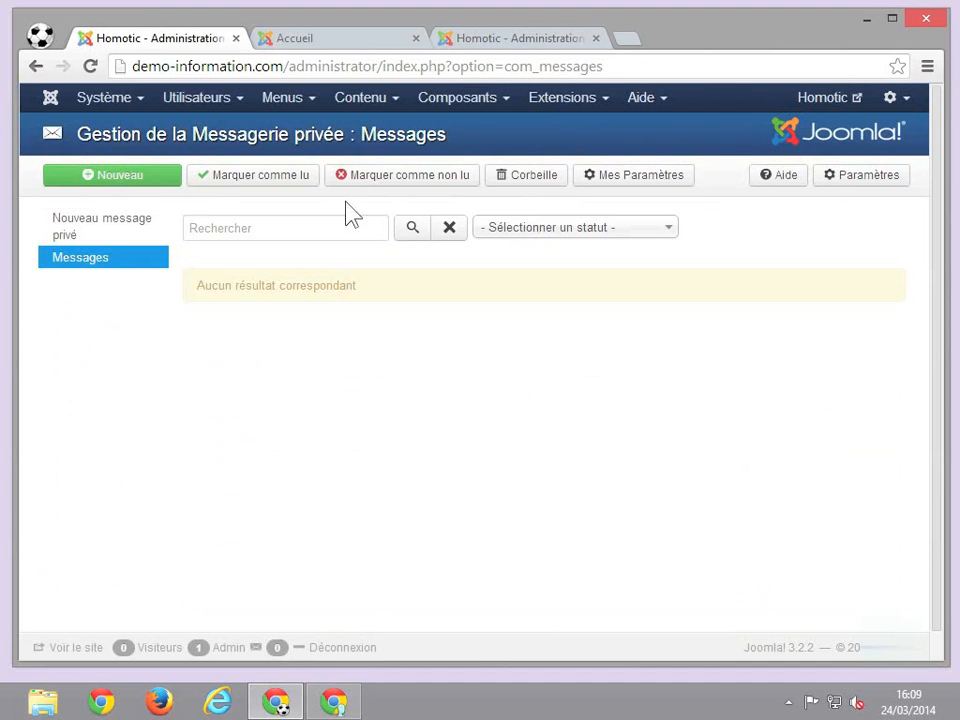
Step: Start a new private message and choose the user from the Presse and Employés - RH groups as recipient
{"action": "left_click", "coordinate": [153, 180]}
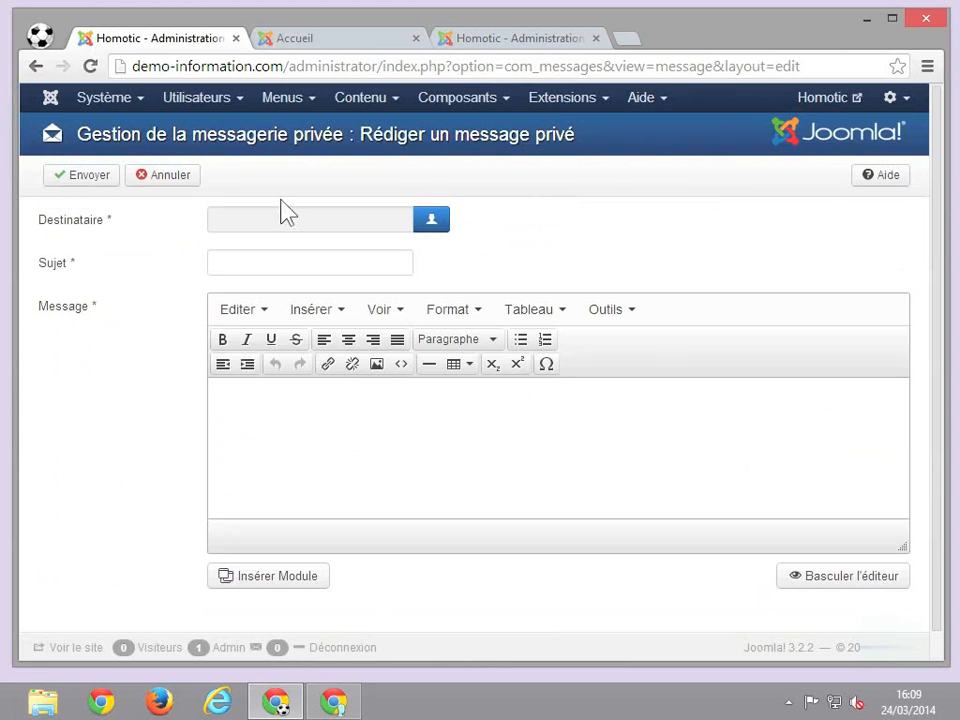
{"action": "left_click", "coordinate": [431, 219]}
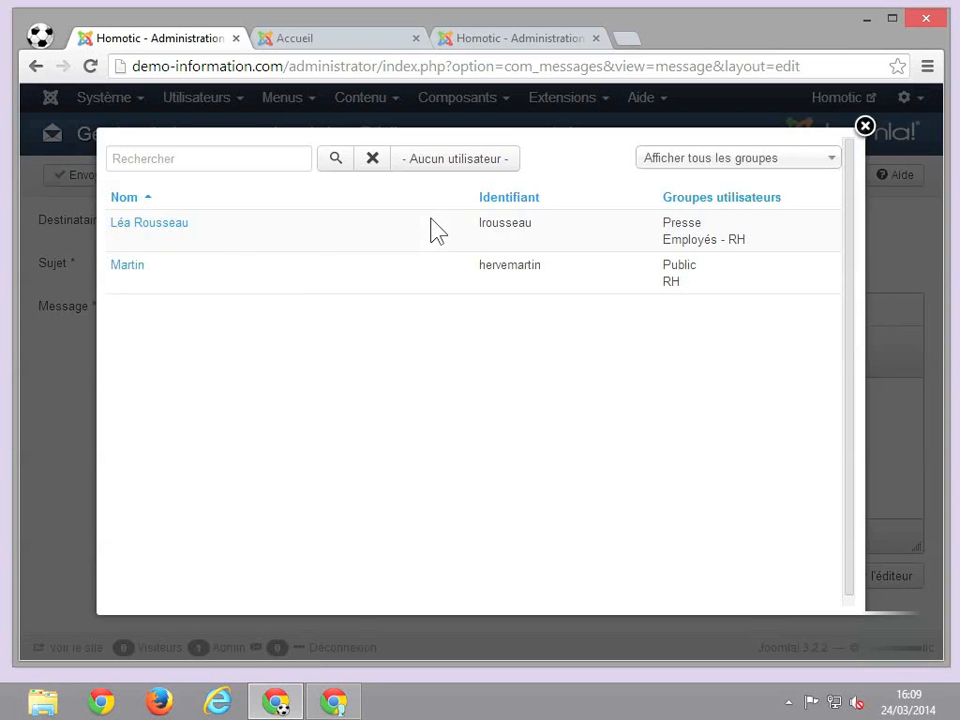
{"action": "left_click", "coordinate": [150, 223]}
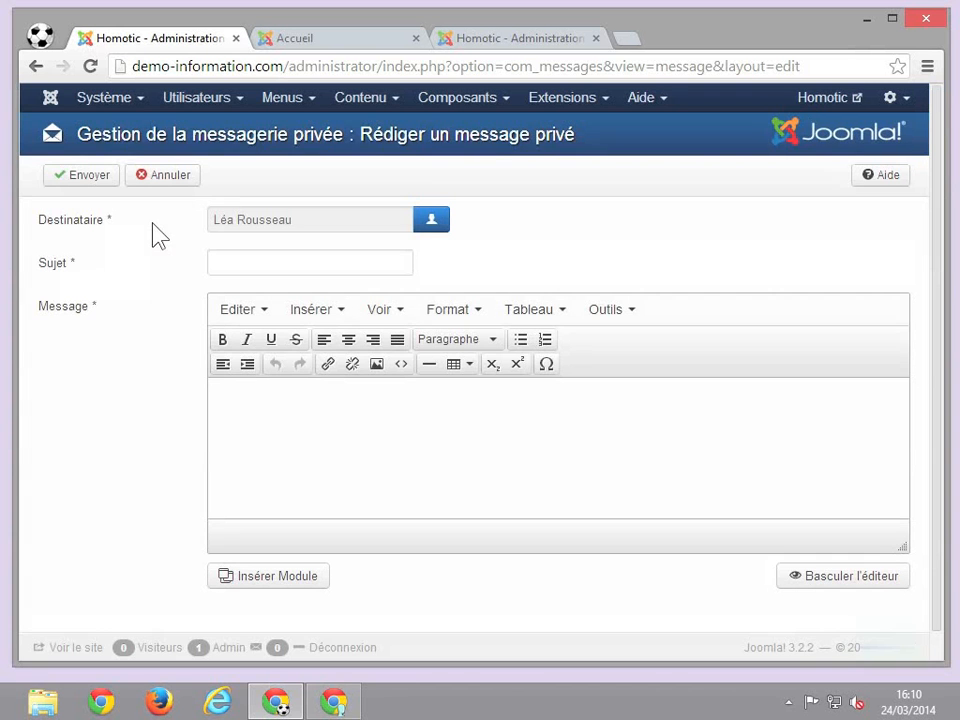
Step: Enter "Mise à jour du catalogue" as the subject of the private message
{"action": "left_click", "coordinate": [300, 259]}
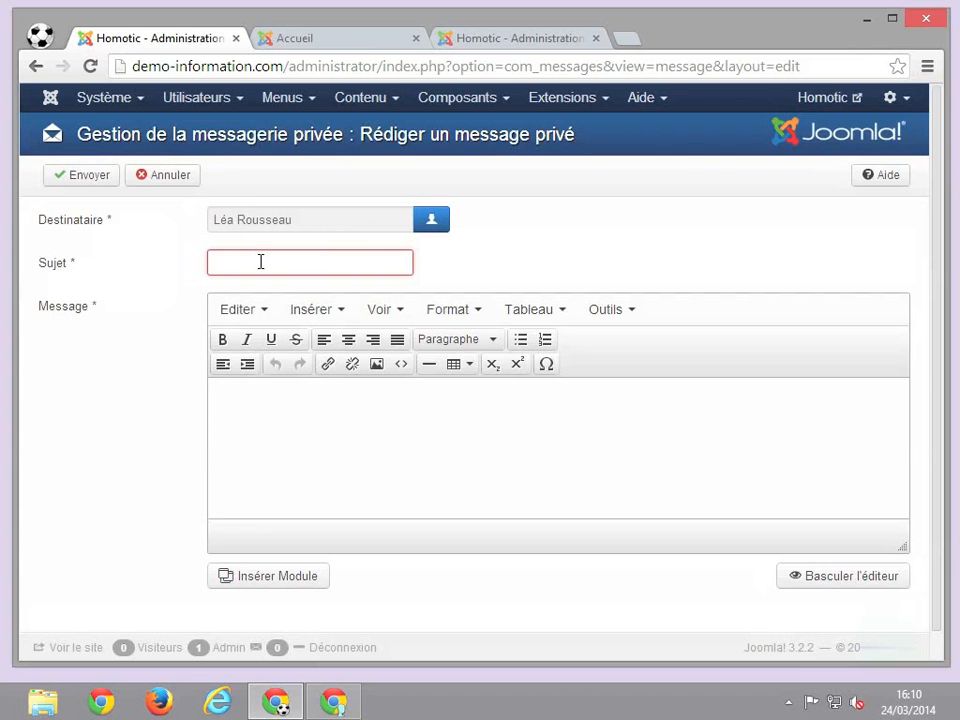
{"action": "type", "text": "M"}
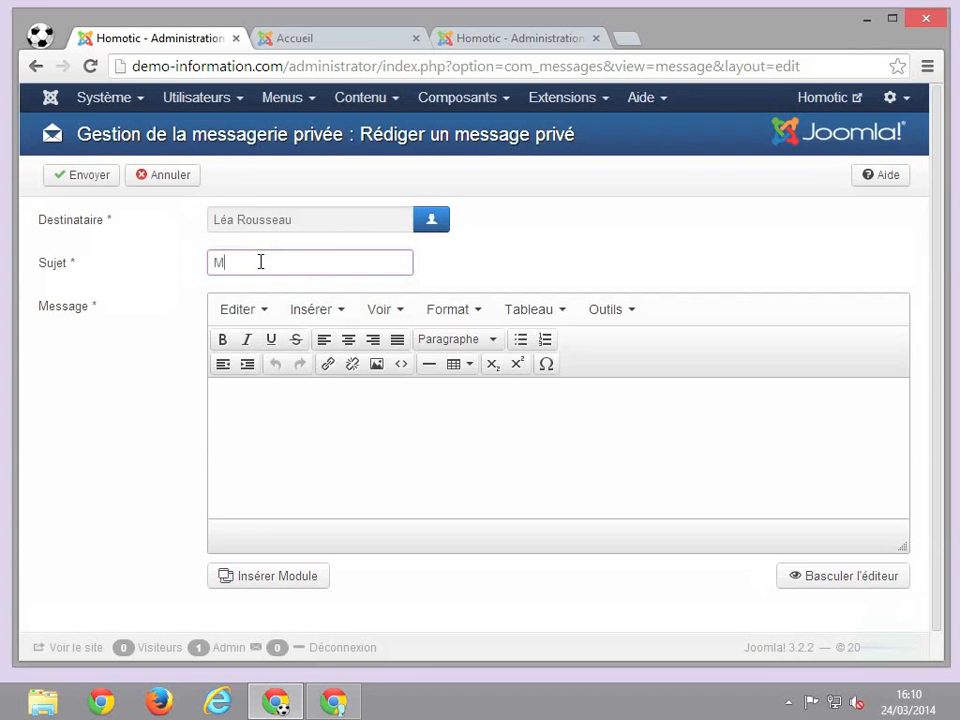
{"action": "type", "text": "ise à jour d"}
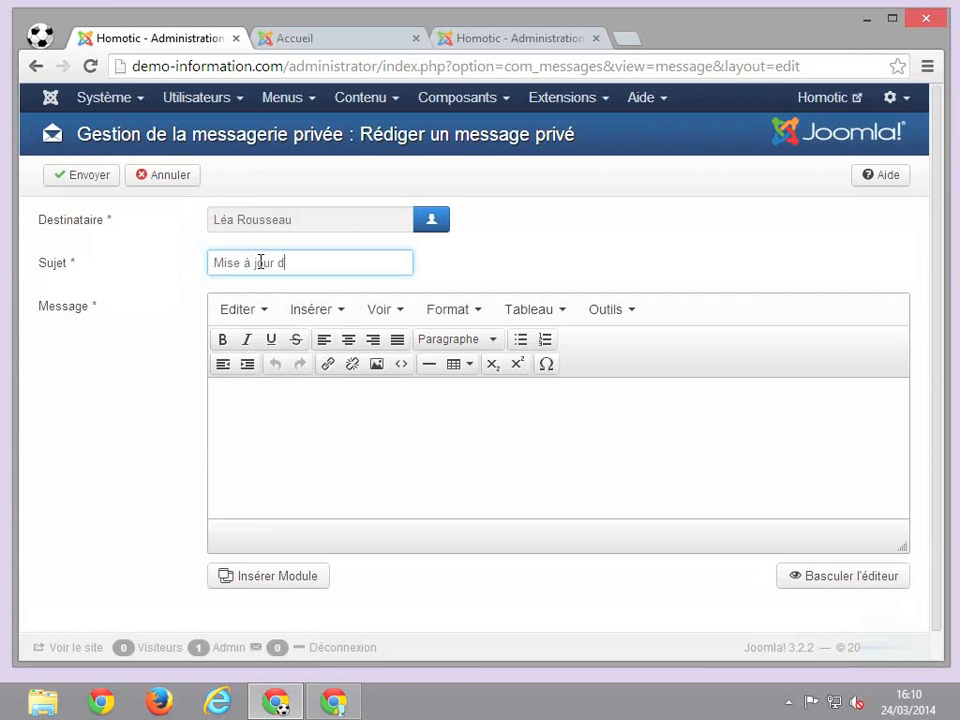
{"action": "type", "text": "u catalogue"}
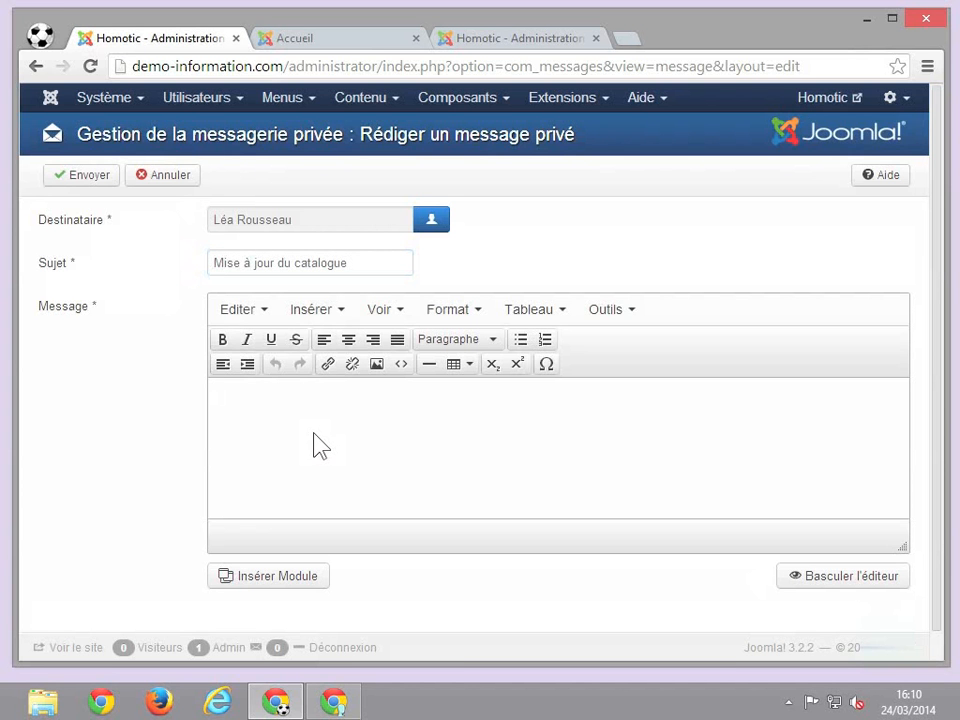
Step: Greet the recipient, write "Pouvez-vous mettre à jour le catalogue svp ?", "Je vous remercie." and "Cordialement,", sign with the sender's first name and send
{"action": "type", "text": "Bonjour Léa,"}
{"action": "key", "text": "Return"}
{"action": "type", "text": "Pouvez-vous mettre à"}
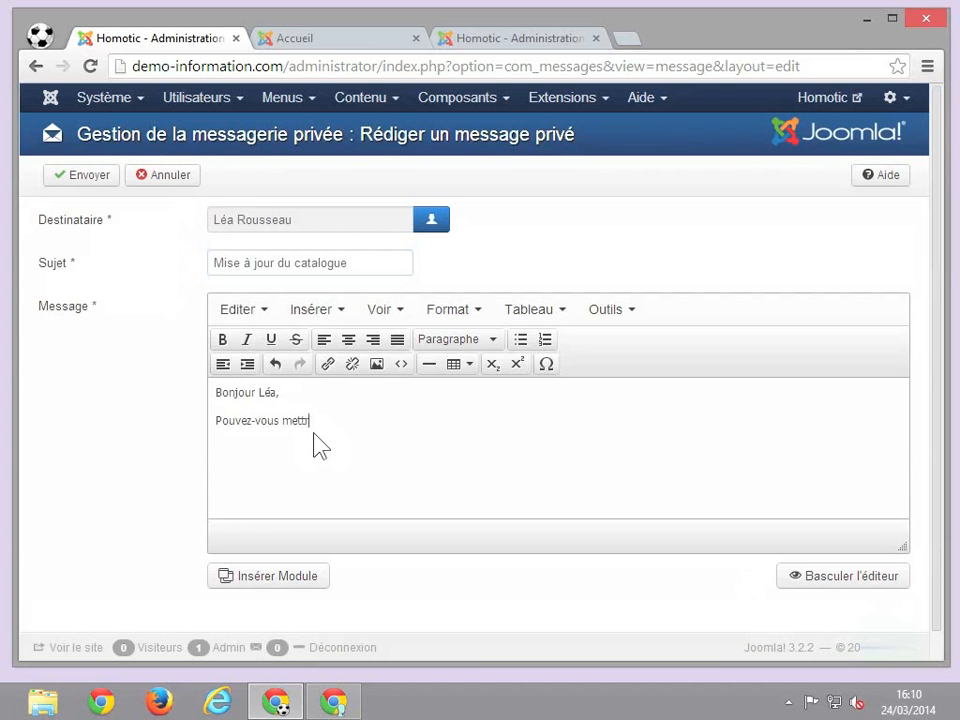
{"action": "type", "text": " jour le ca"}
{"action": "type", "text": "talogue"}
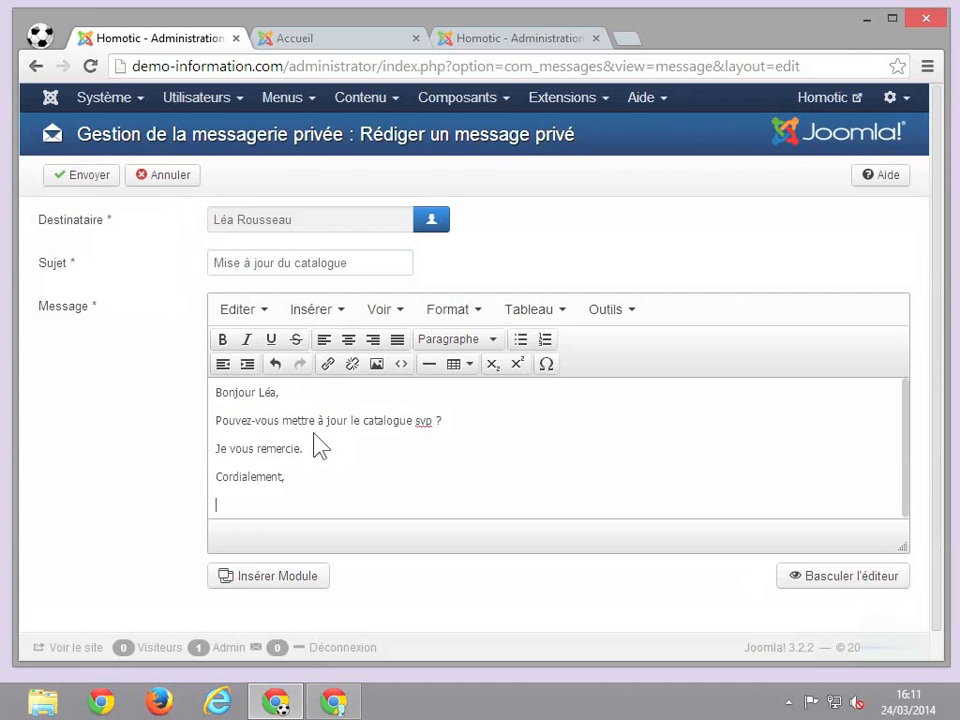
{"action": "type", "text": "Fanny"}
{"action": "left_click", "coordinate": [94, 182]}
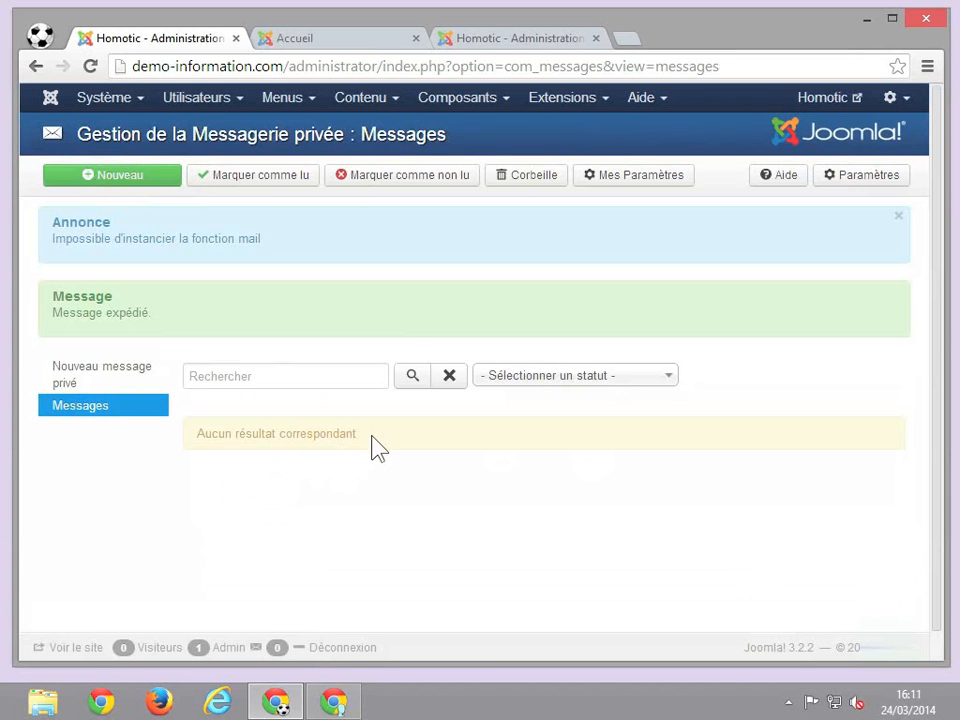
Step: Switch to the other browser window and log in to the Joomla administration with the recipient's username and account password
{"action": "left_click", "coordinate": [344, 703]}
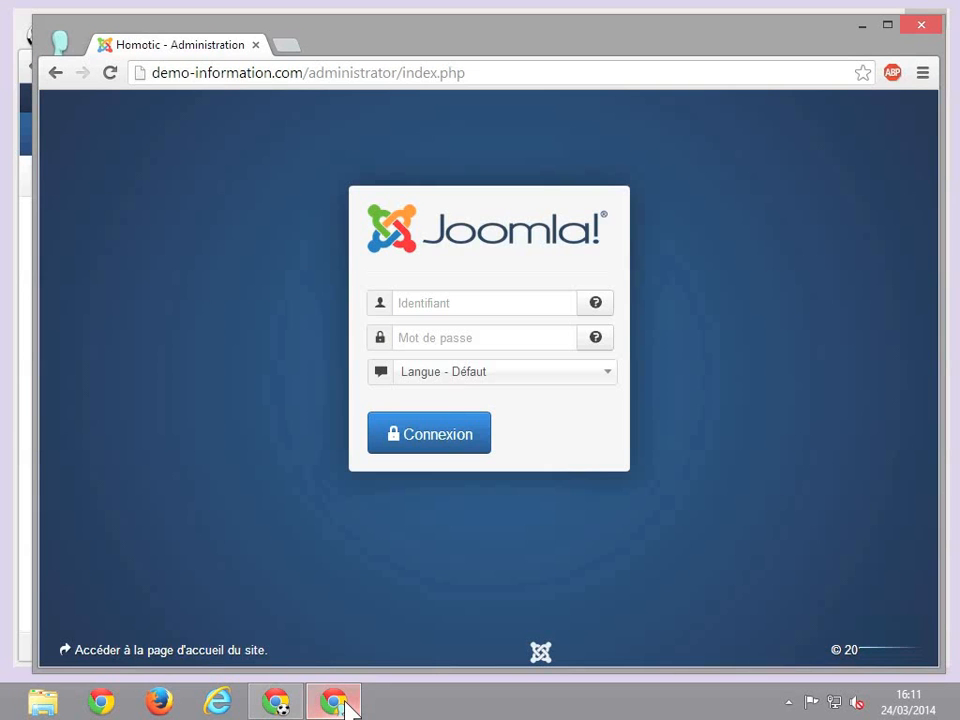
{"action": "left_click", "coordinate": [426, 294]}
{"action": "type", "text": "l"}
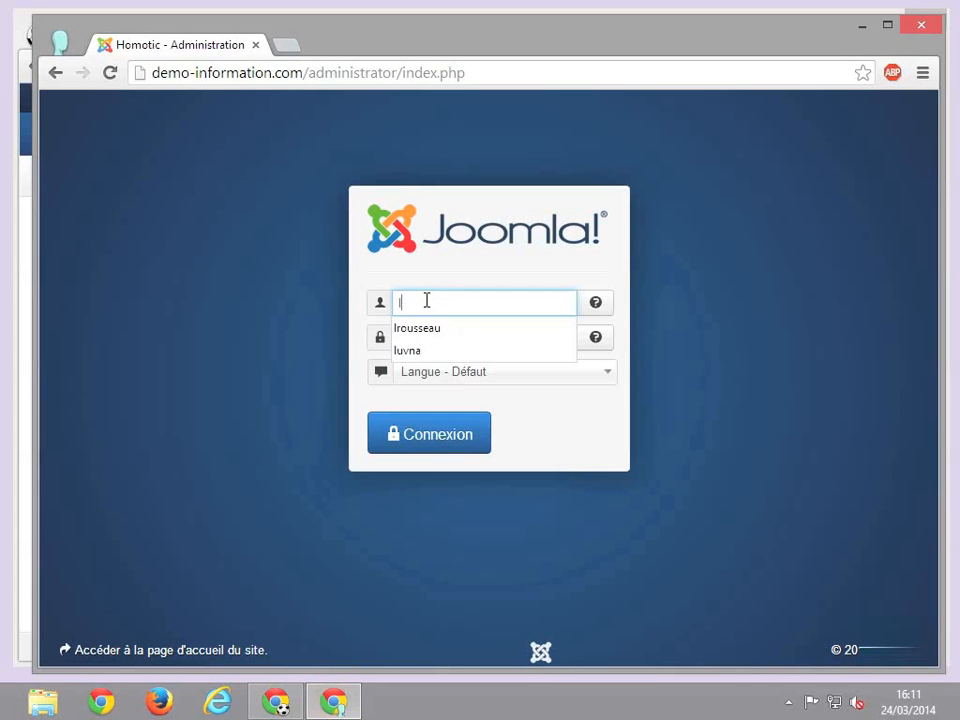
{"action": "left_click", "coordinate": [430, 328]}
{"action": "left_click", "coordinate": [430, 337]}
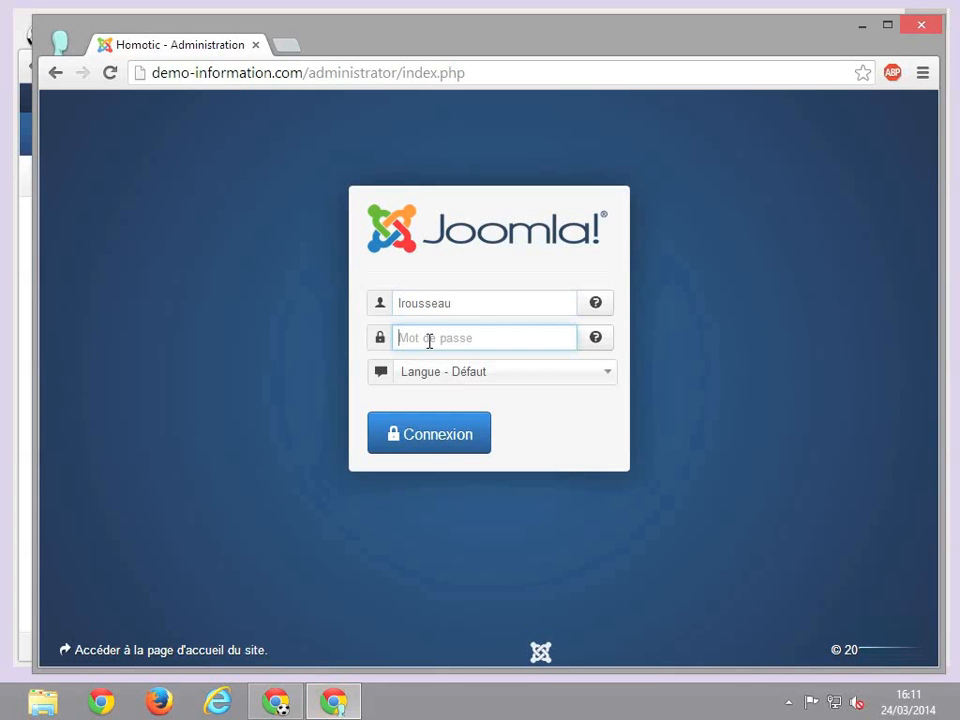
{"action": "type", "text": "•••••••••"}
{"action": "key", "text": "Return"}
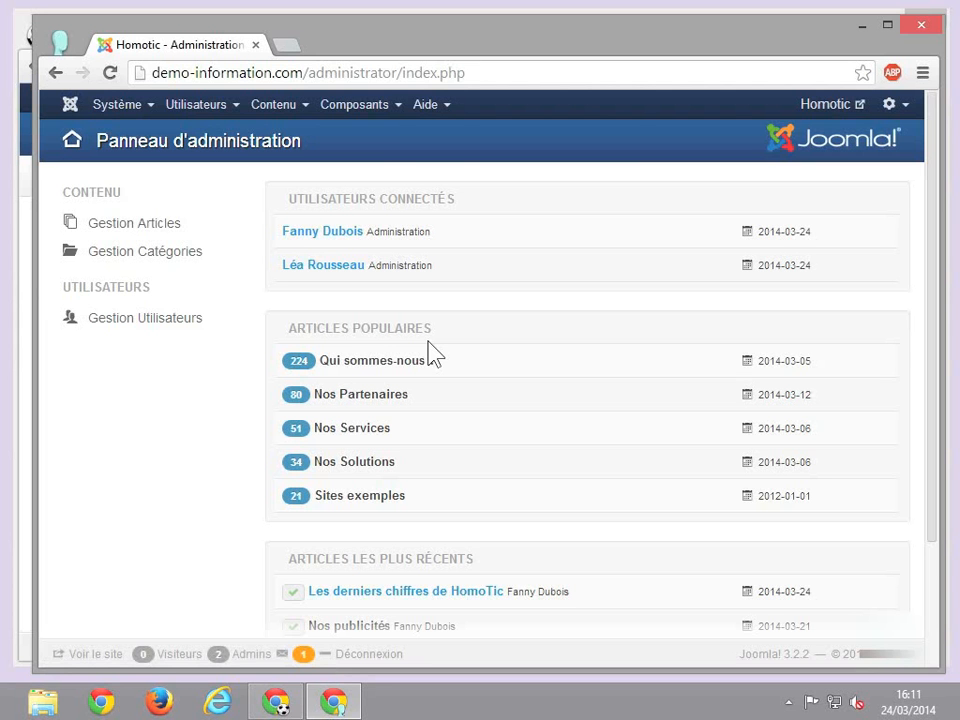
Step: Open the recipient's private message list and mark the "Mise à jour du catalogue" message as read
{"action": "left_click", "coordinate": [386, 117]}
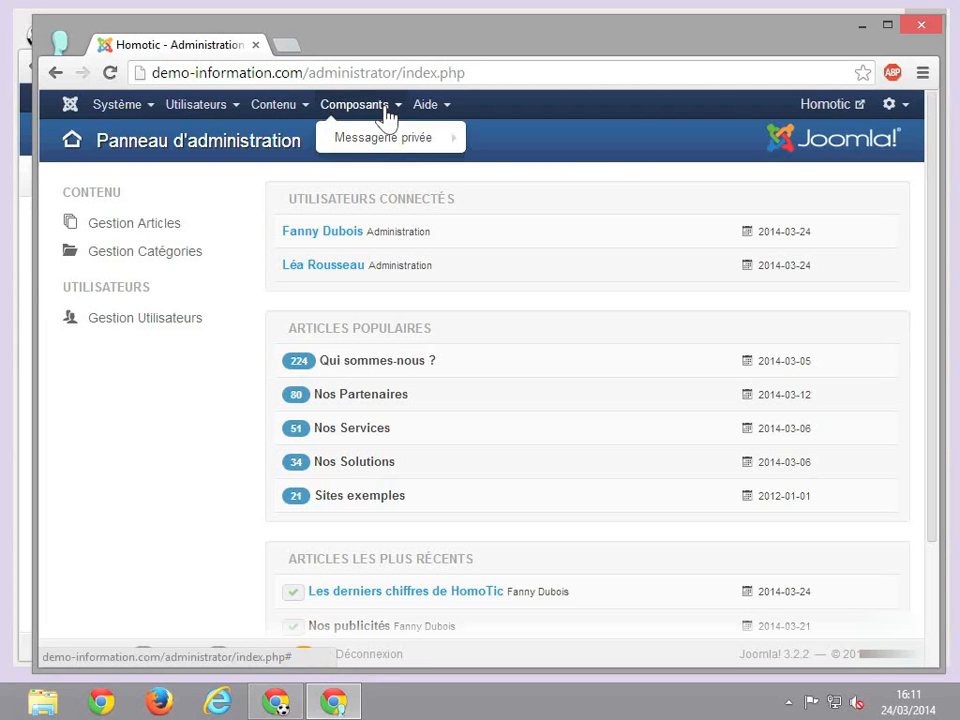
{"action": "mouse_move", "coordinate": [388, 142]}
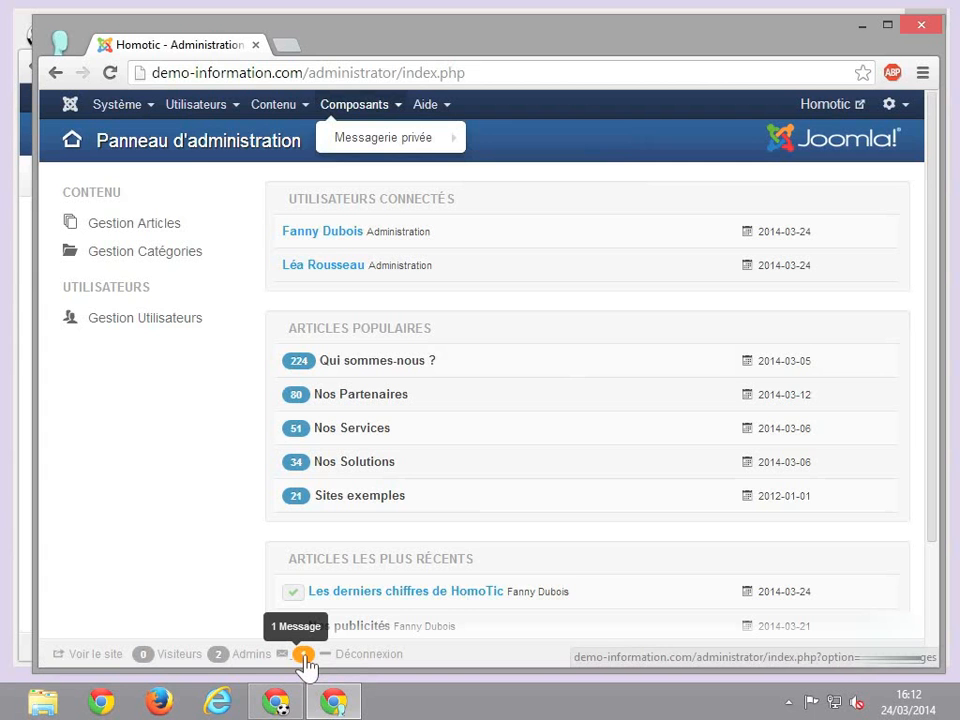
{"action": "left_click", "coordinate": [304, 656]}
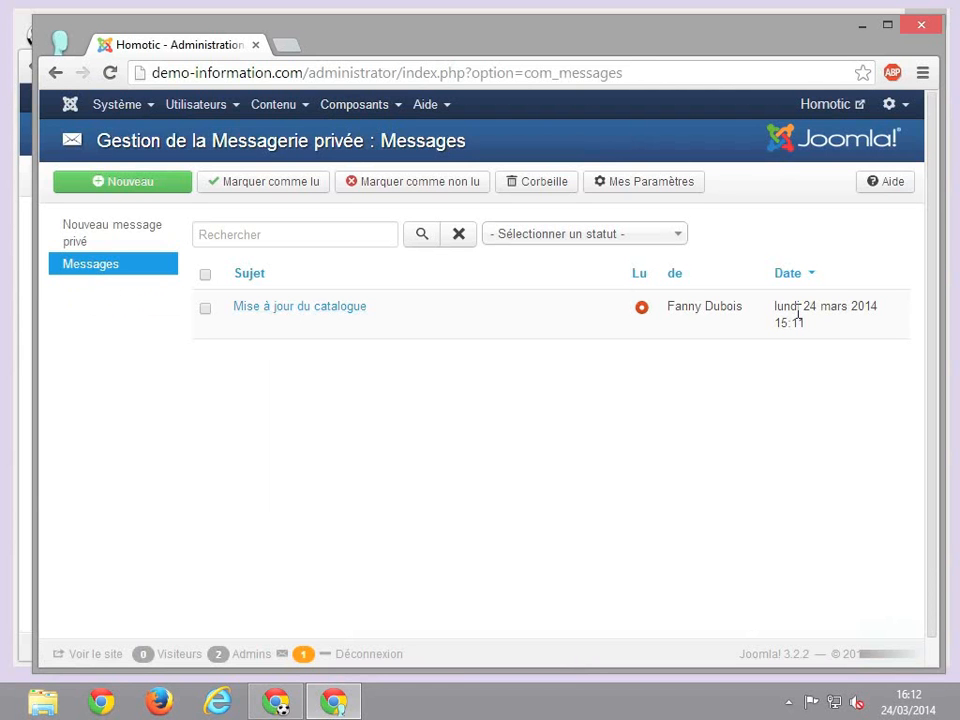
{"action": "left_click", "coordinate": [641, 312]}
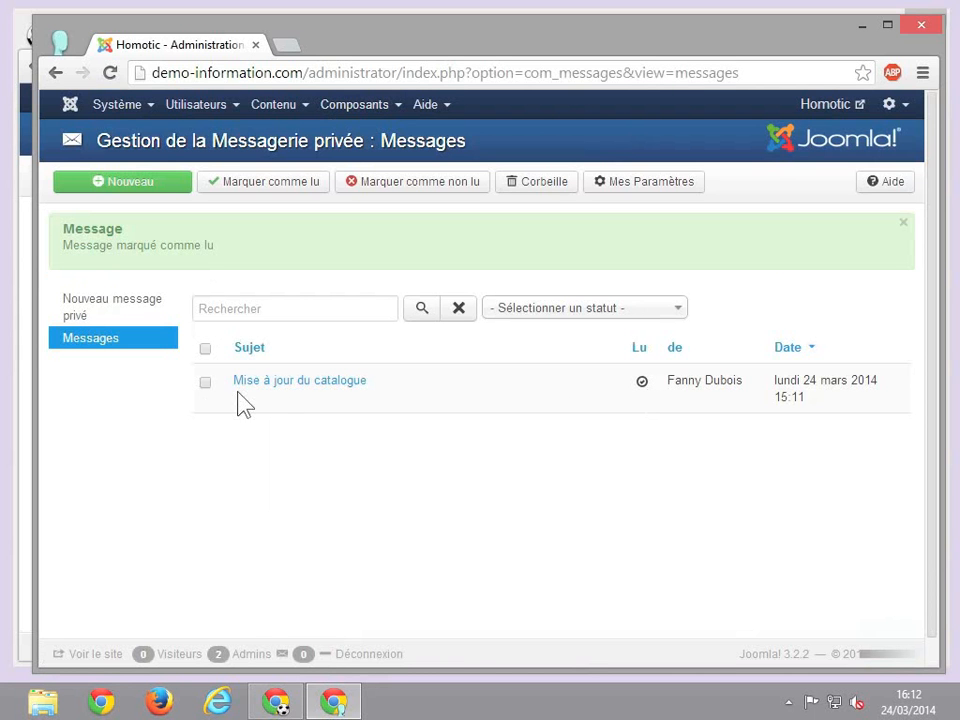
Step: Mark the "Mise à jour du catalogue" message as unread and open it for reading
{"action": "left_click", "coordinate": [205, 384]}
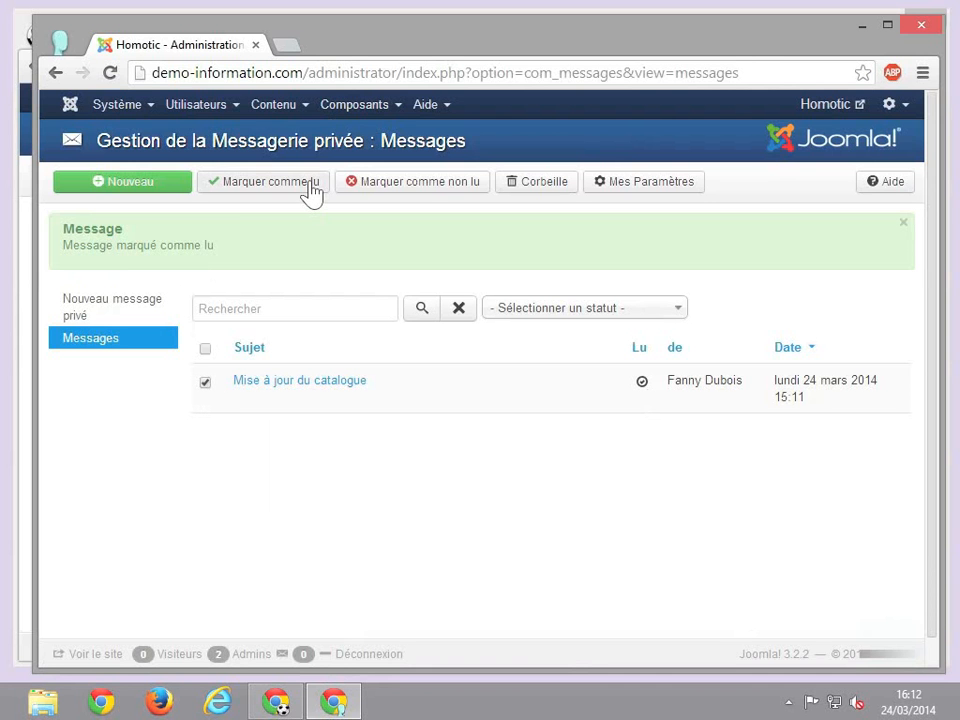
{"action": "left_click", "coordinate": [420, 194]}
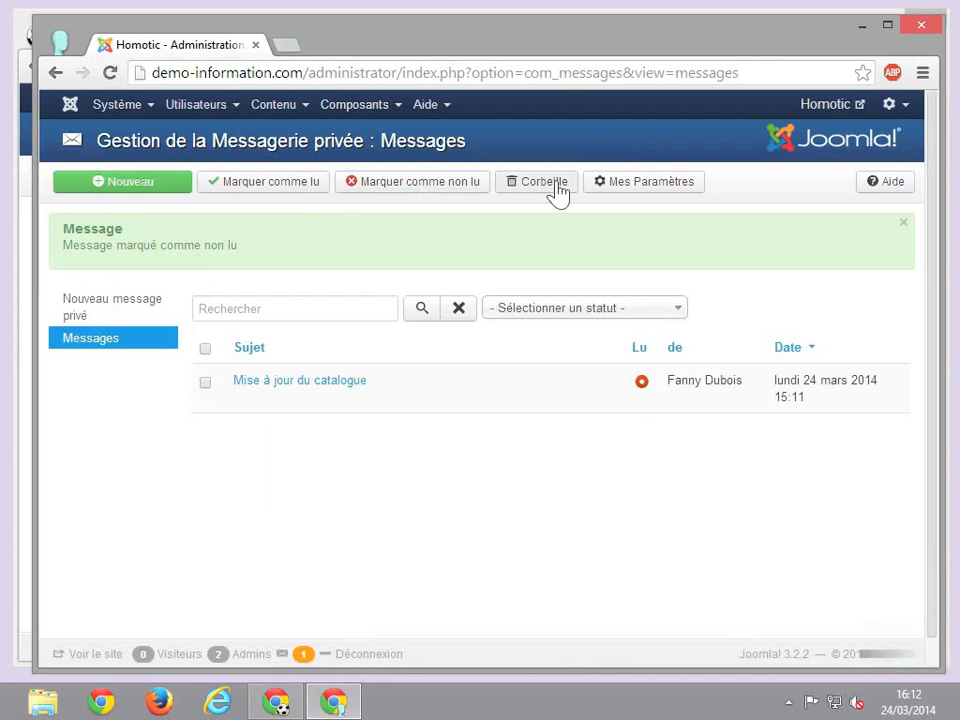
{"action": "left_click", "coordinate": [303, 382]}
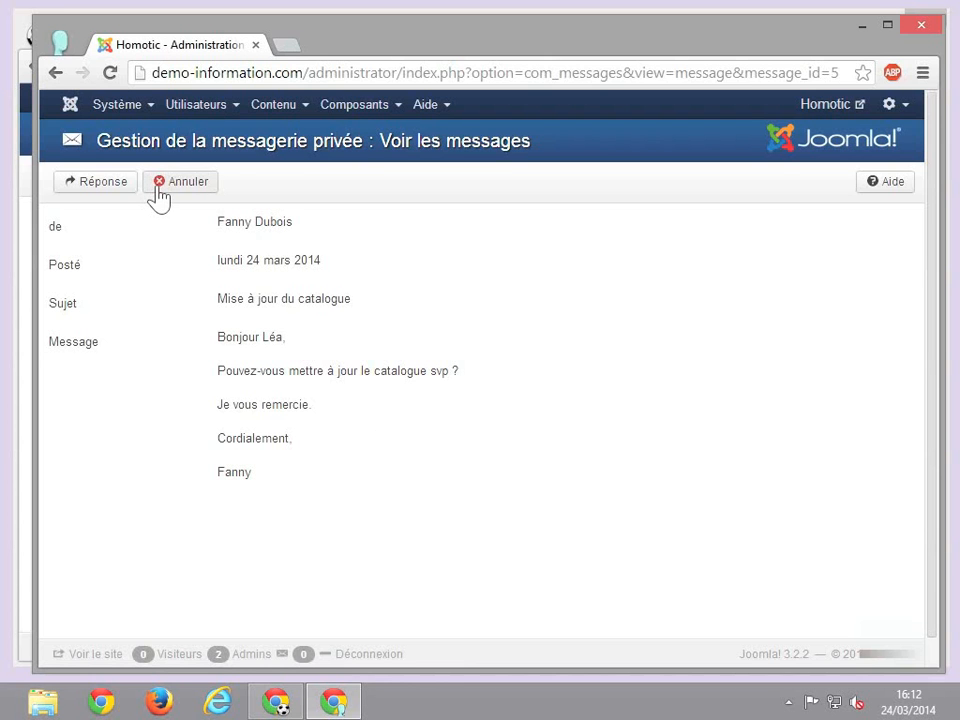
Step: Reply to the message by addressing the sender by first name, writing "Oui, la mise à jour est prête." and sending it
{"action": "left_click", "coordinate": [88, 193]}
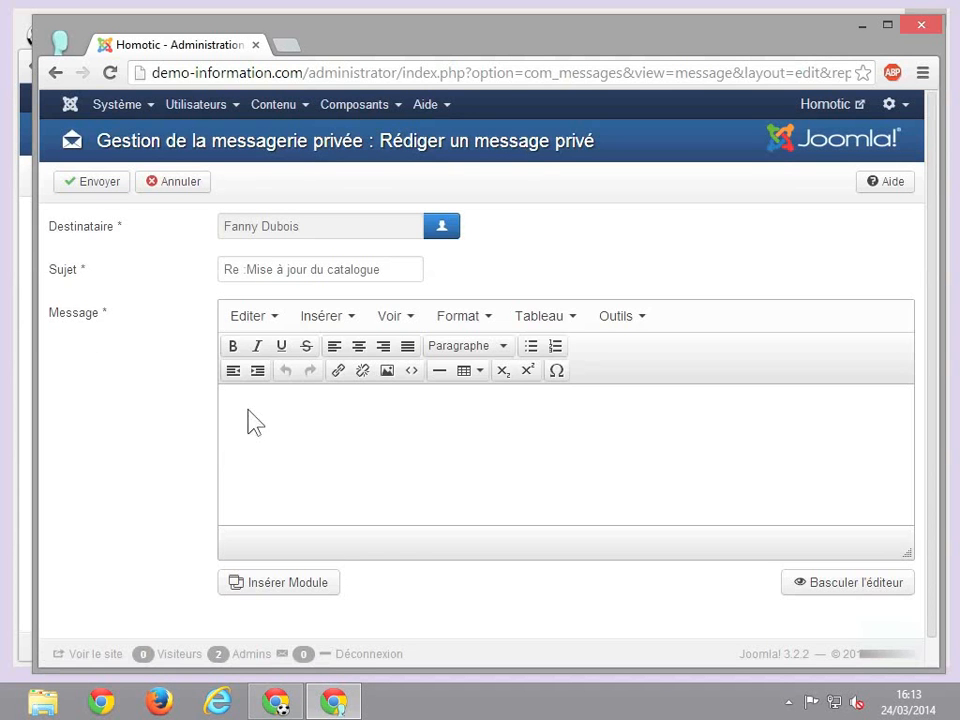
{"action": "left_click", "coordinate": [286, 412]}
{"action": "type", "text": "Fanny,"}
{"action": "key", "text": "Return"}
{"action": "type", "text": "Oui, la mise à jour est prête."}
{"action": "left_click", "coordinate": [109, 186]}
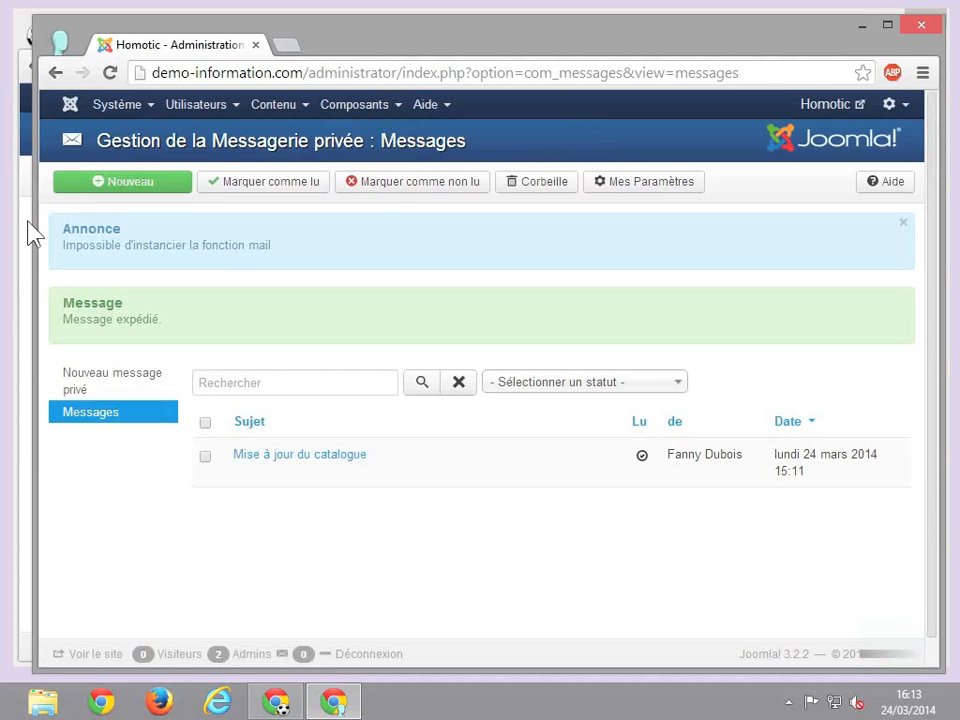
Step: Switch to the original sender's browser window, refresh the private message list and open the "Re :Mise à jour du catalogue" reply
{"action": "key", "text": "alt+Tab"}
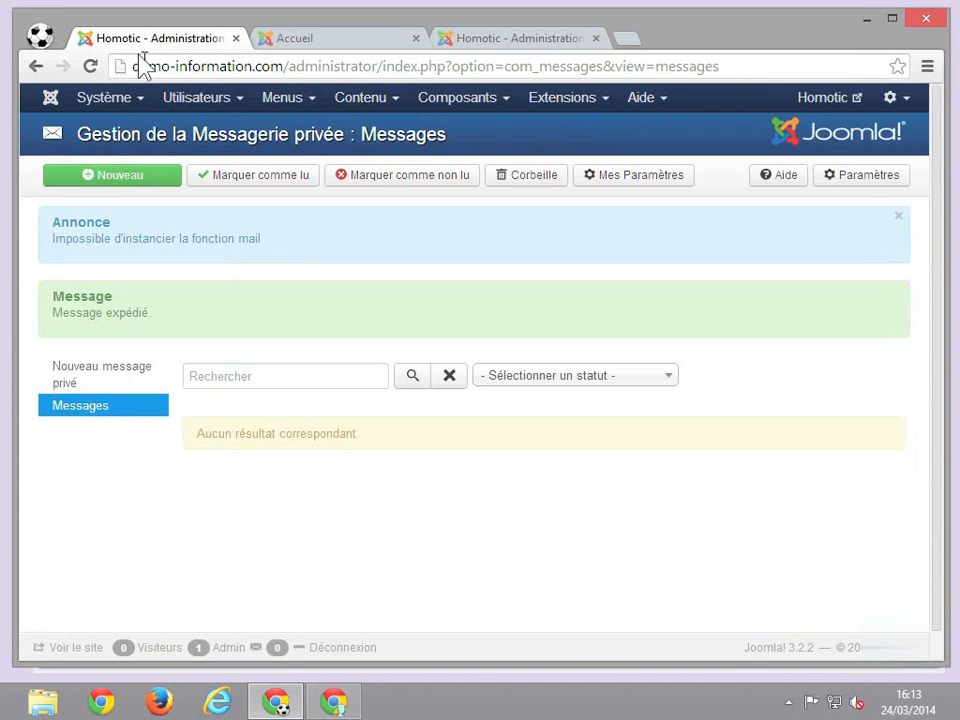
{"action": "left_click", "coordinate": [90, 66]}
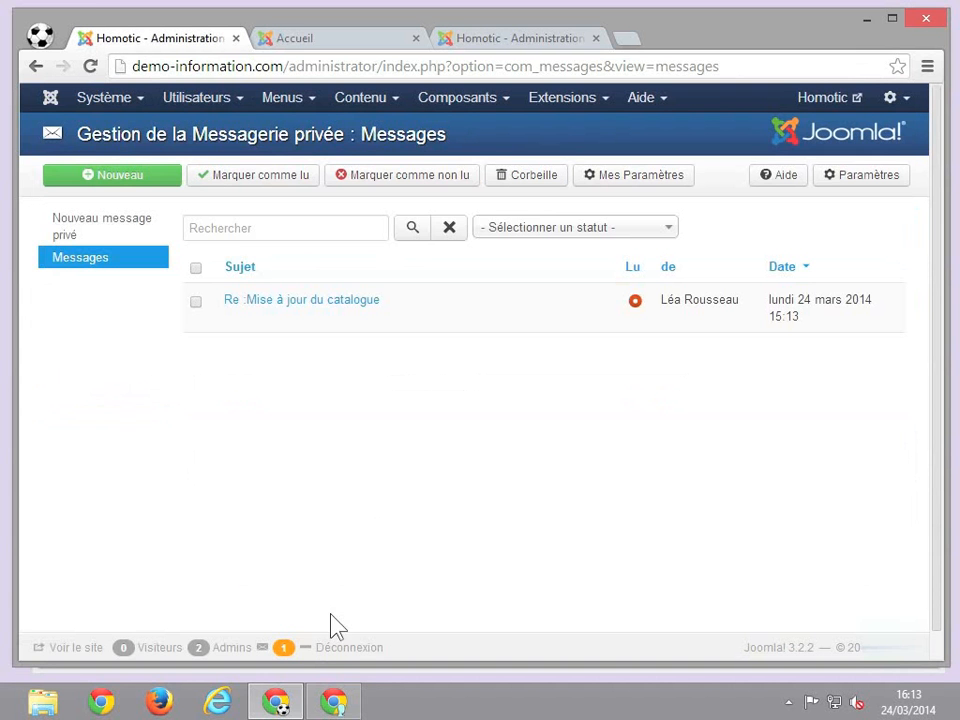
{"action": "left_click", "coordinate": [285, 648]}
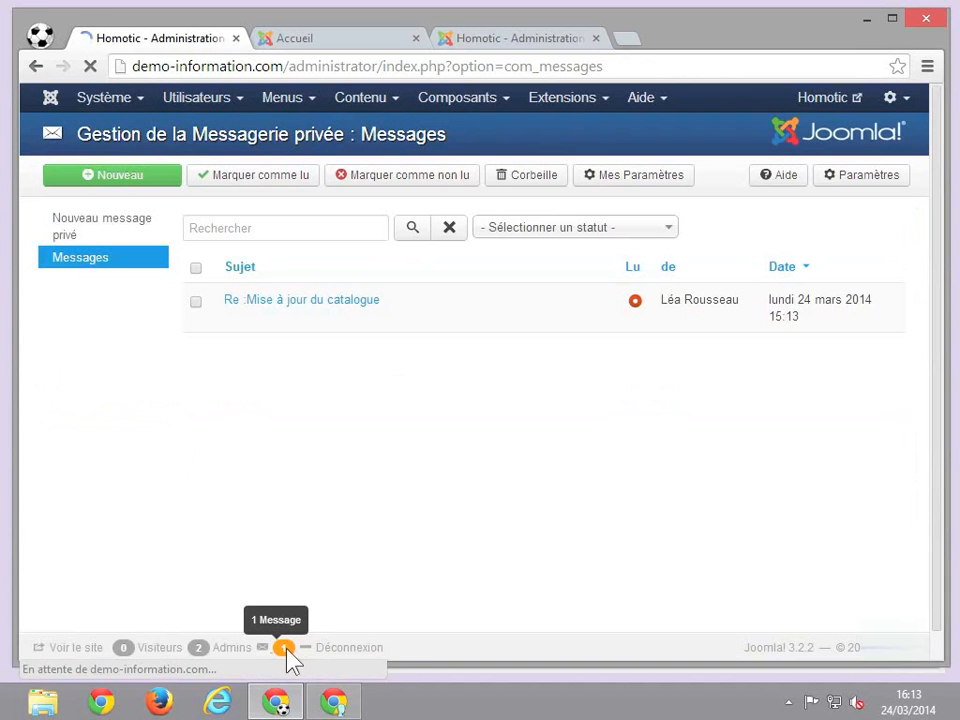
{"action": "left_click", "coordinate": [352, 306]}
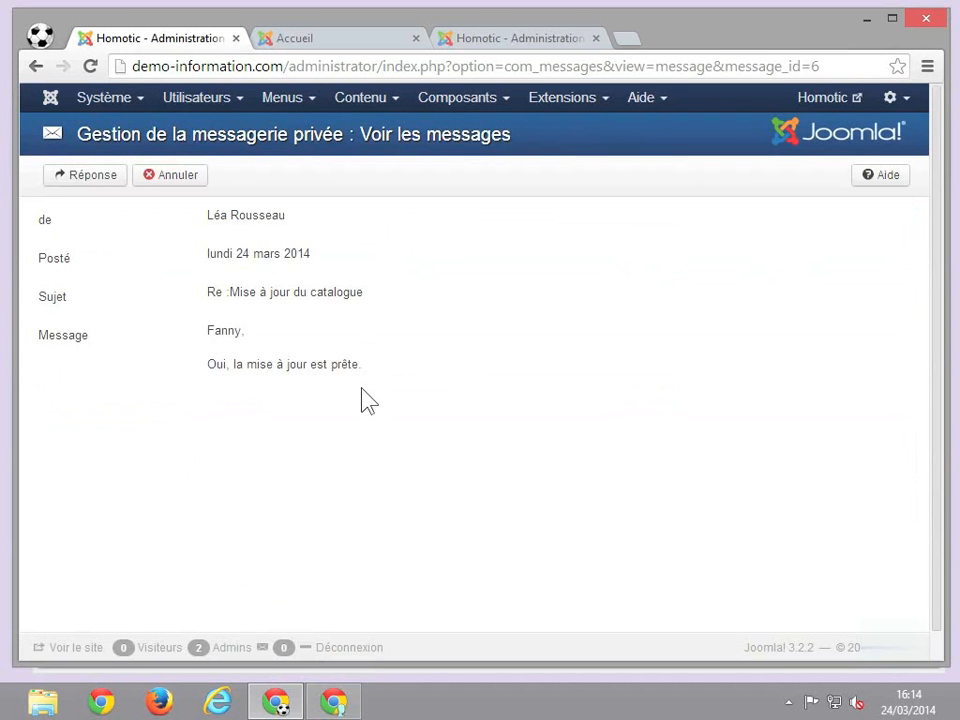
Step: Open the mass e-mail form (Envoi d'e-mails en nombre) and examine its subject field, message field and available recipient groups
{"action": "left_click", "coordinate": [228, 101]}
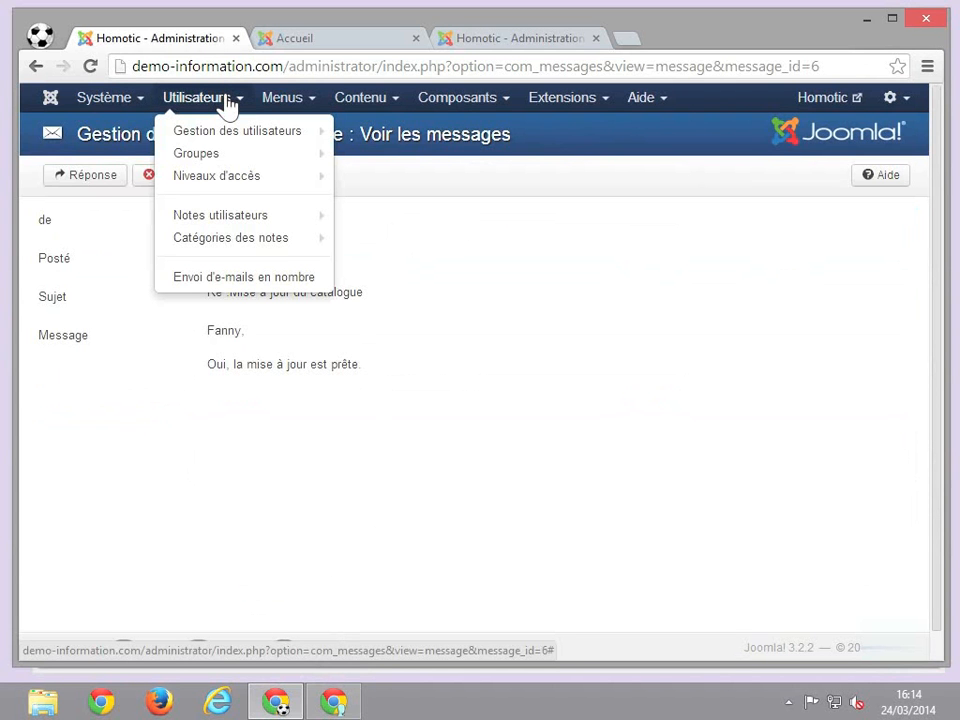
{"action": "left_click", "coordinate": [212, 280]}
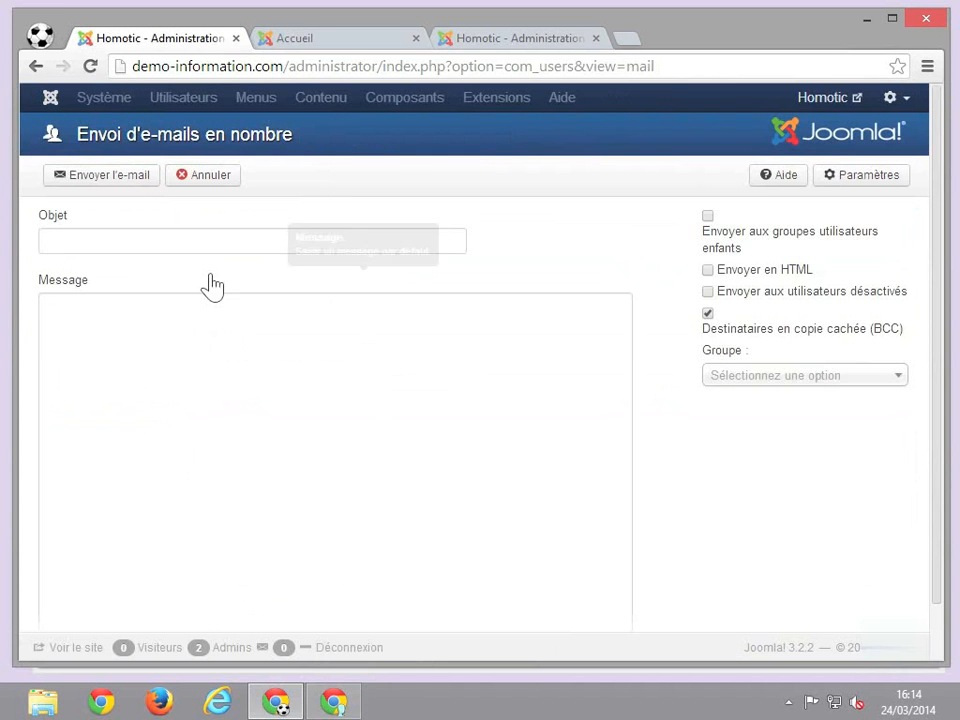
{"action": "left_click", "coordinate": [186, 242]}
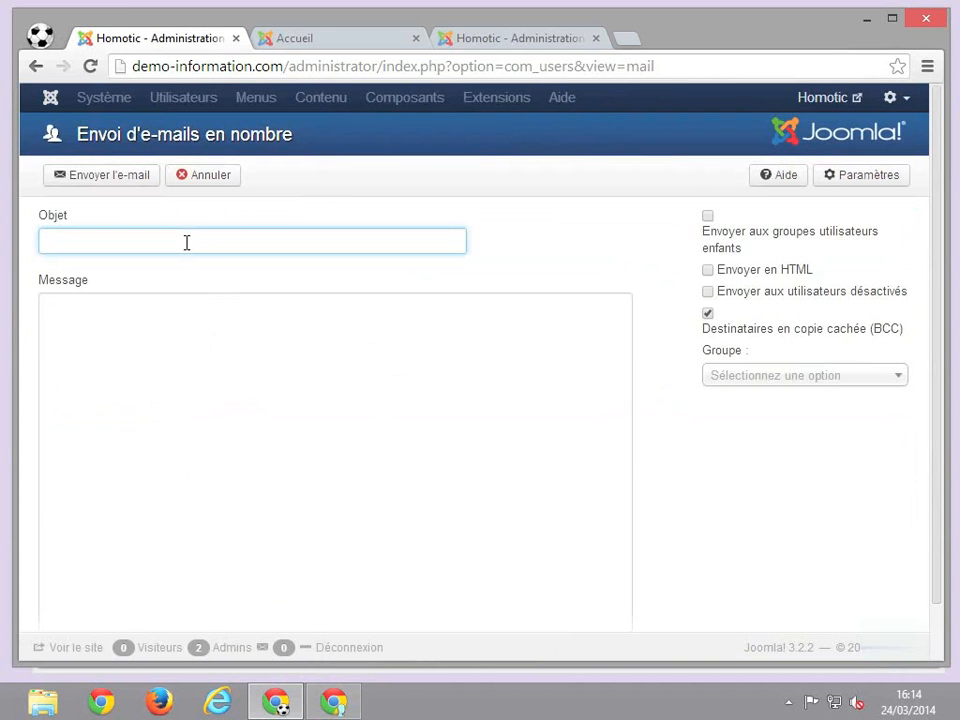
{"action": "left_click", "coordinate": [212, 358]}
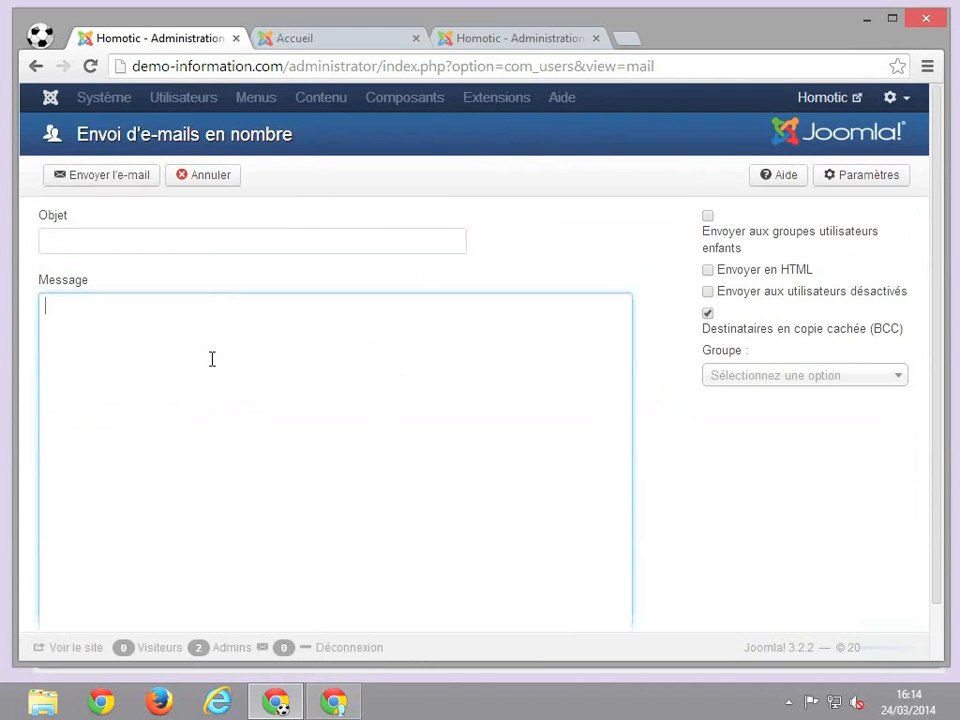
{"action": "scroll", "coordinate": [212, 359], "scroll_direction": "down", "scroll_amount": 1}
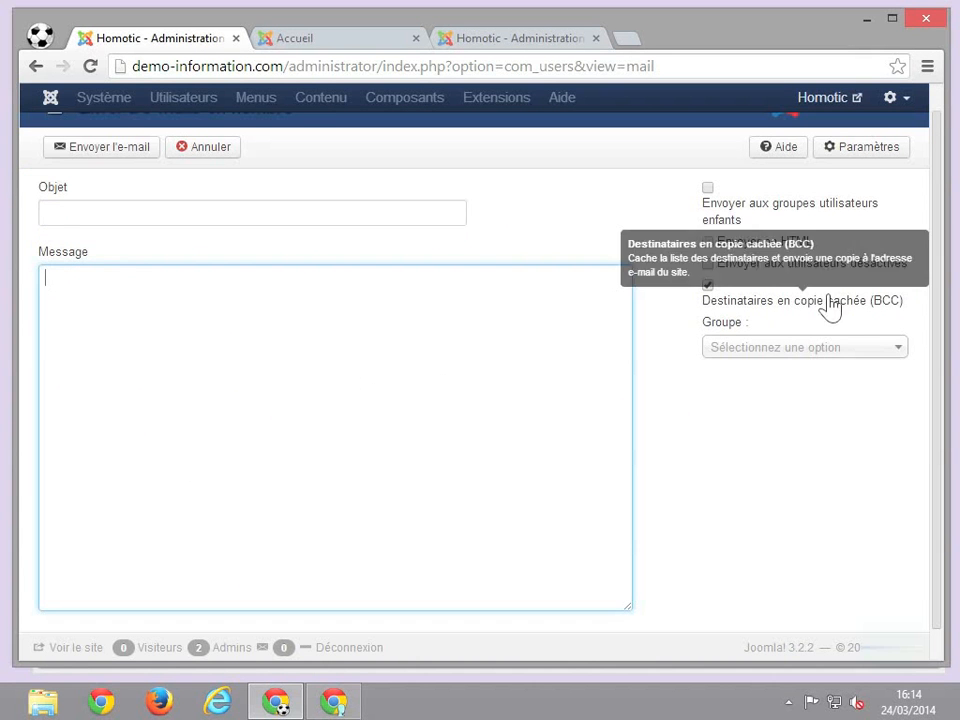
{"action": "scroll", "coordinate": [830, 318], "scroll_direction": "up", "scroll_amount": 1}
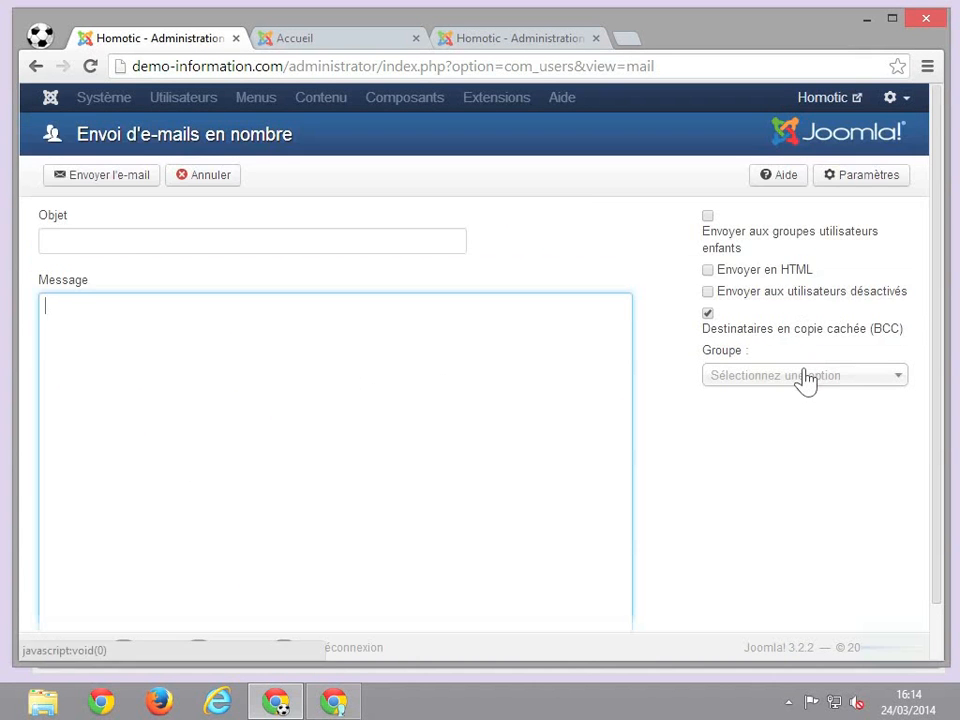
{"action": "left_click", "coordinate": [806, 377]}
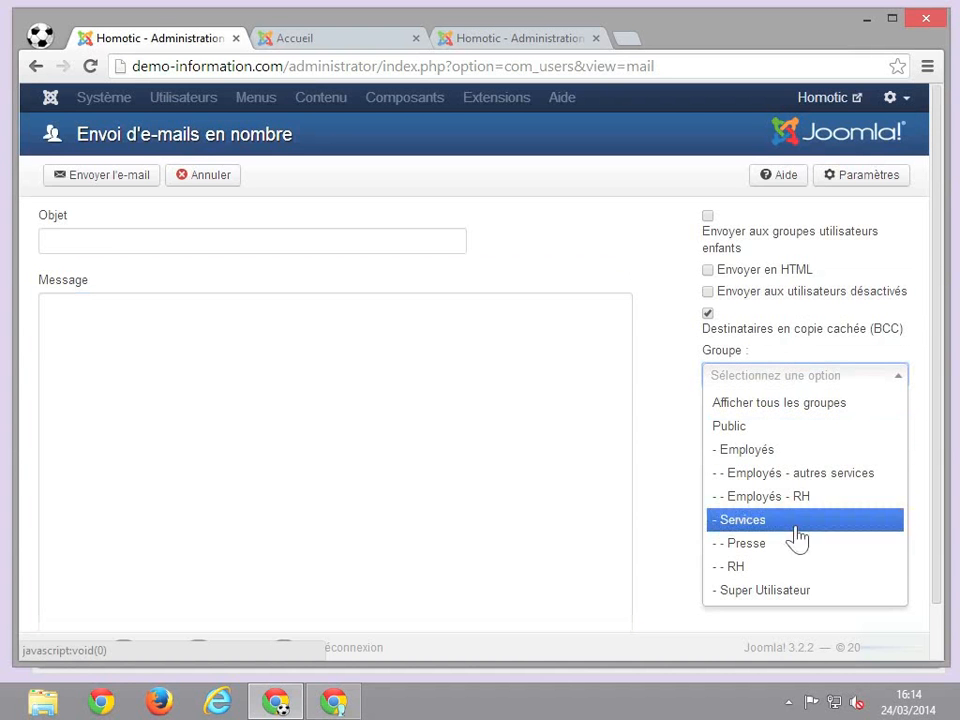